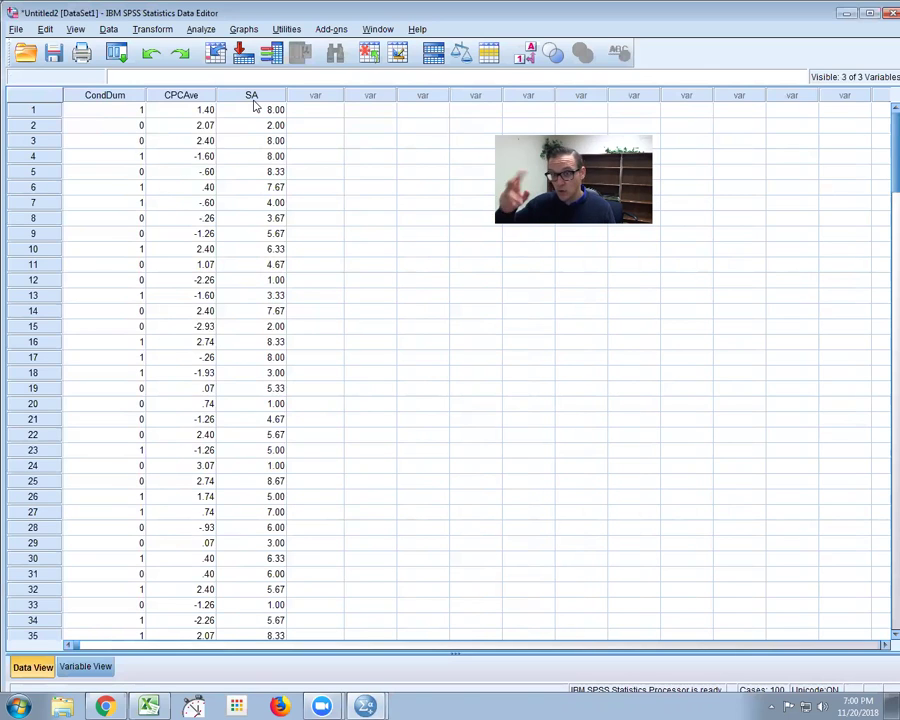
- Start a Compute Variable transformation with CondDxCPCAve as the target variable
click(152, 29)
click(157, 49)
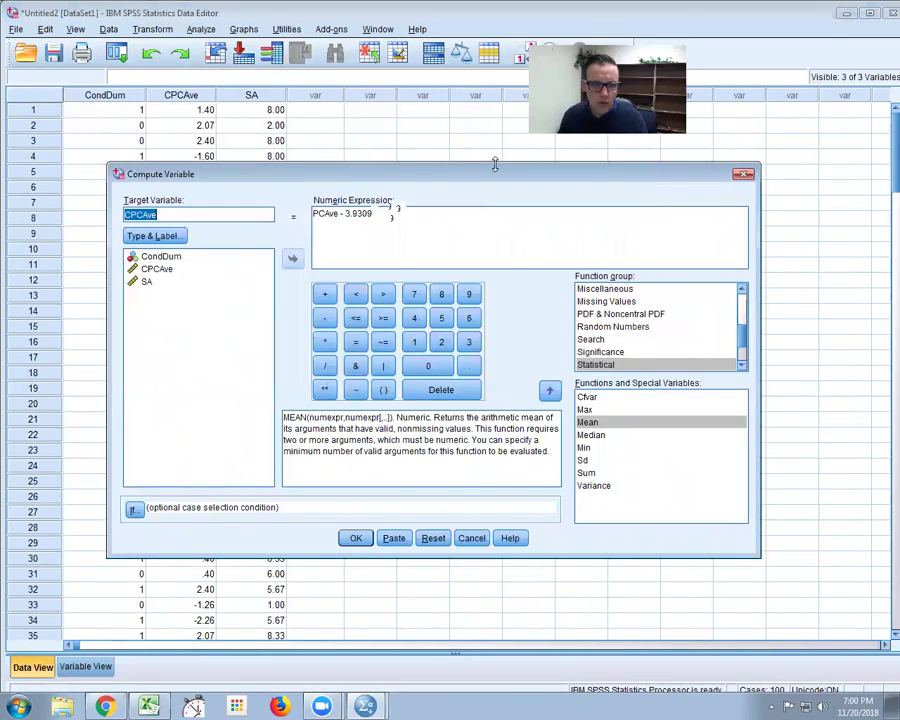
click(204, 213)
key(BackSpace)
key(BackSpace)
key(BackSpace)
key(BackSpace)
key(BackSpace)
key(BackSpace)
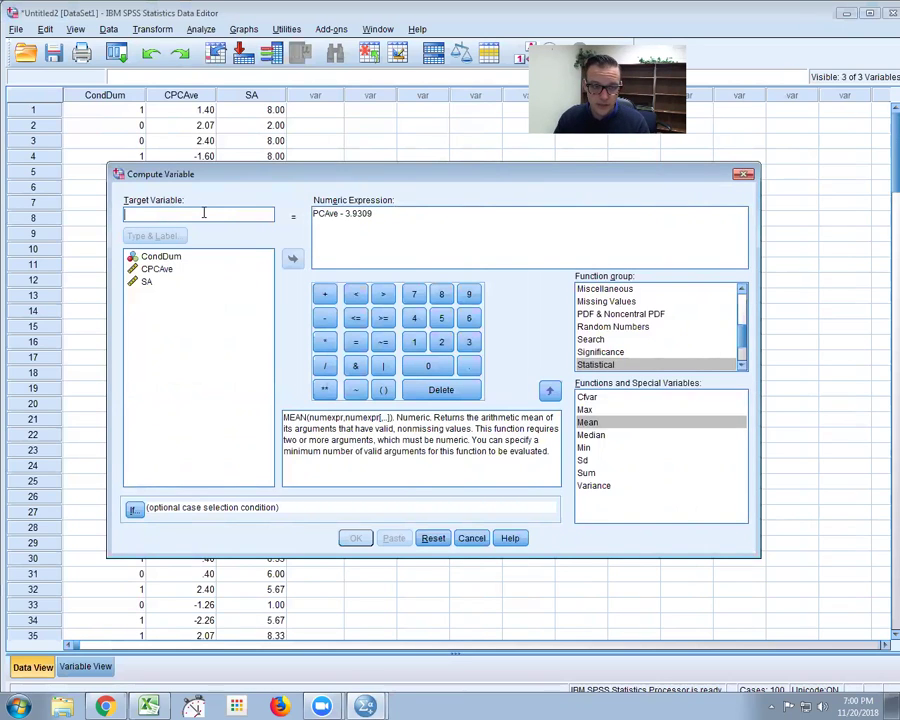
text(CondX)
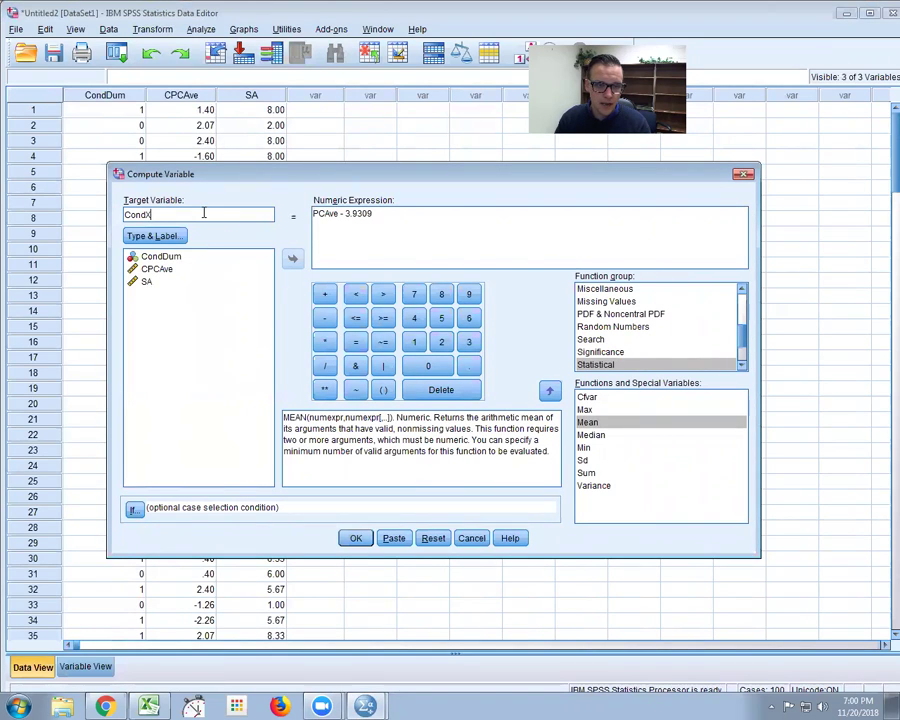
key(BackSpace)
text(Dx)
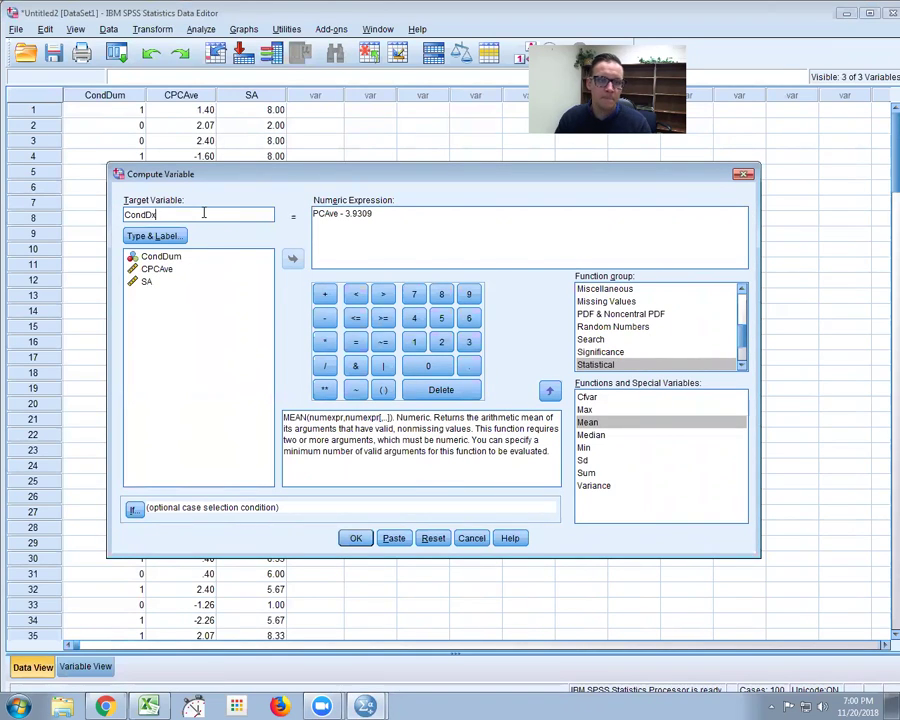
text(CPCAve)
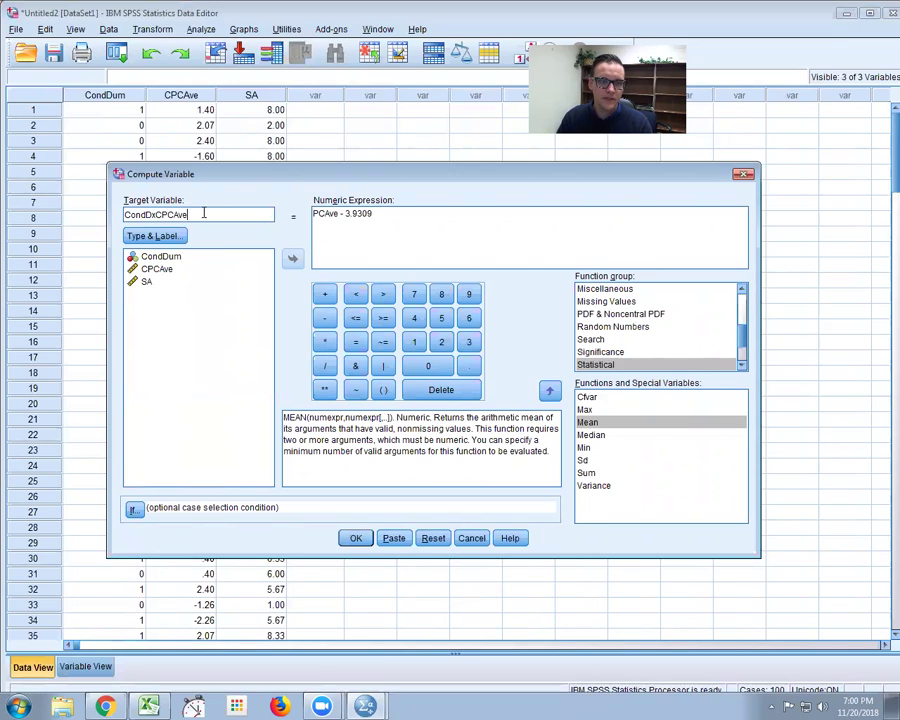
drag(124, 215, 153, 215)
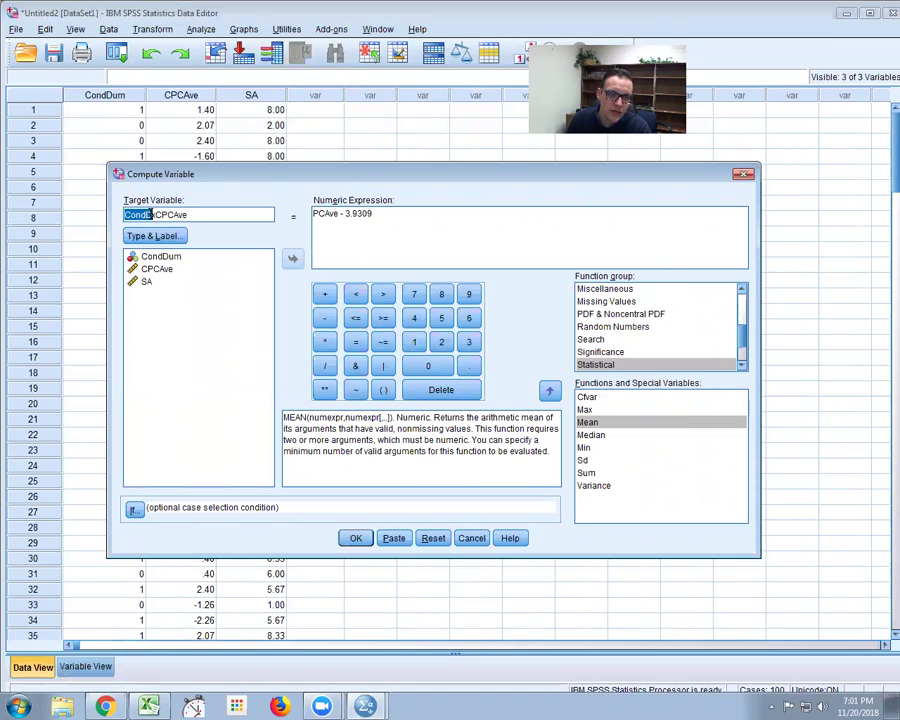
drag(155, 215, 190, 215)
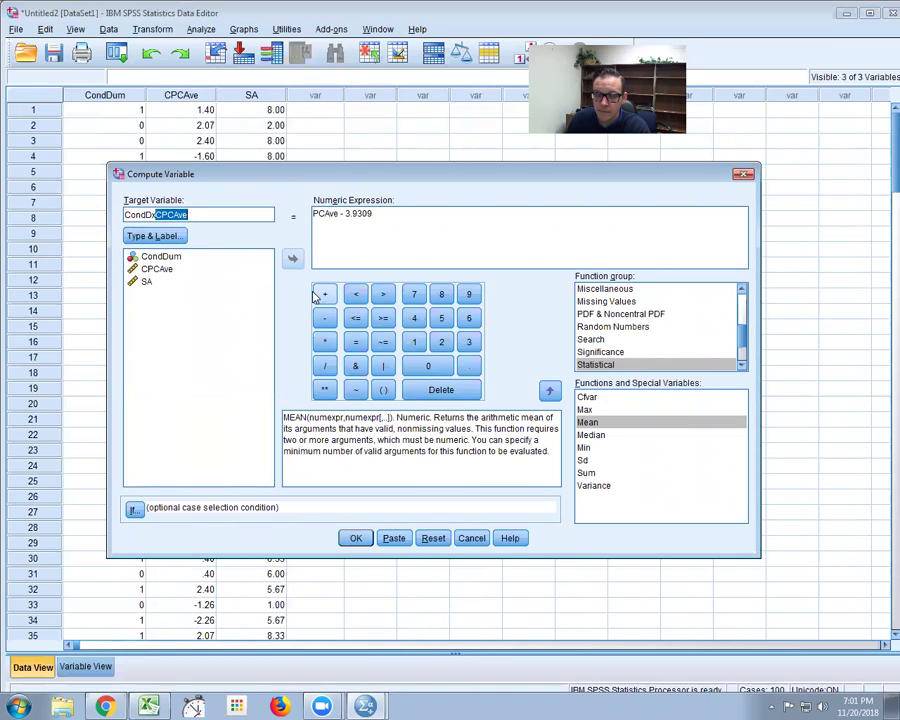
- Replace the numeric expression with CondDum * CPCAve and compute the interaction variable
click(378, 218)
key(BackSpace)
key(BackSpace)
key(BackSpace)
key(BackSpace)
key(BackSpace)
key(BackSpace)
key(BackSpace)
key(BackSpace)
key(BackSpace)
key(BackSpace)
key(BackSpace)
key(BackSpace)
key(BackSpace)
key(BackSpace)
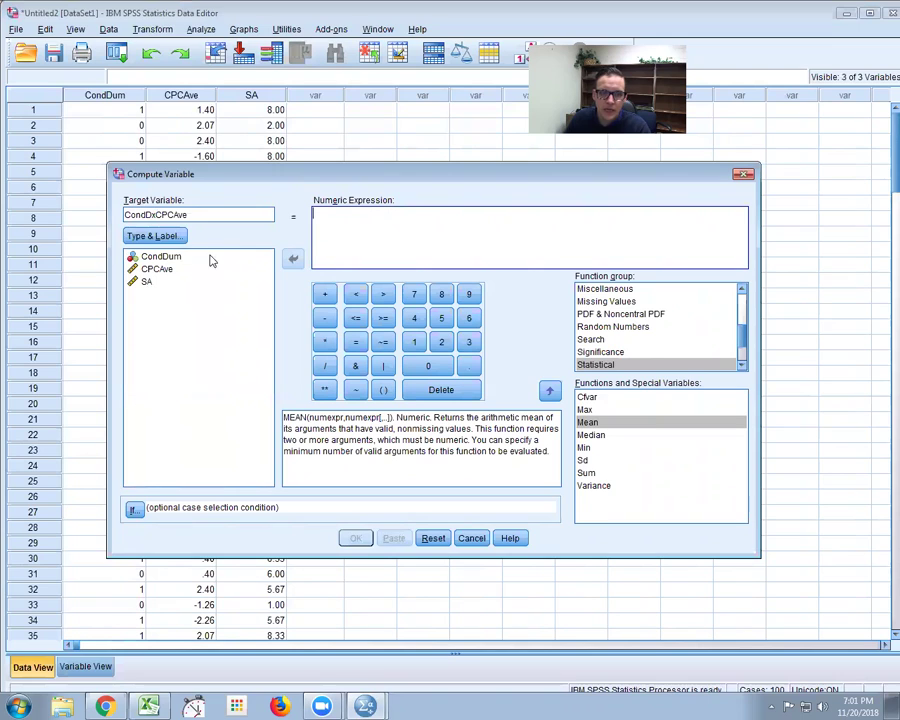
click(170, 258)
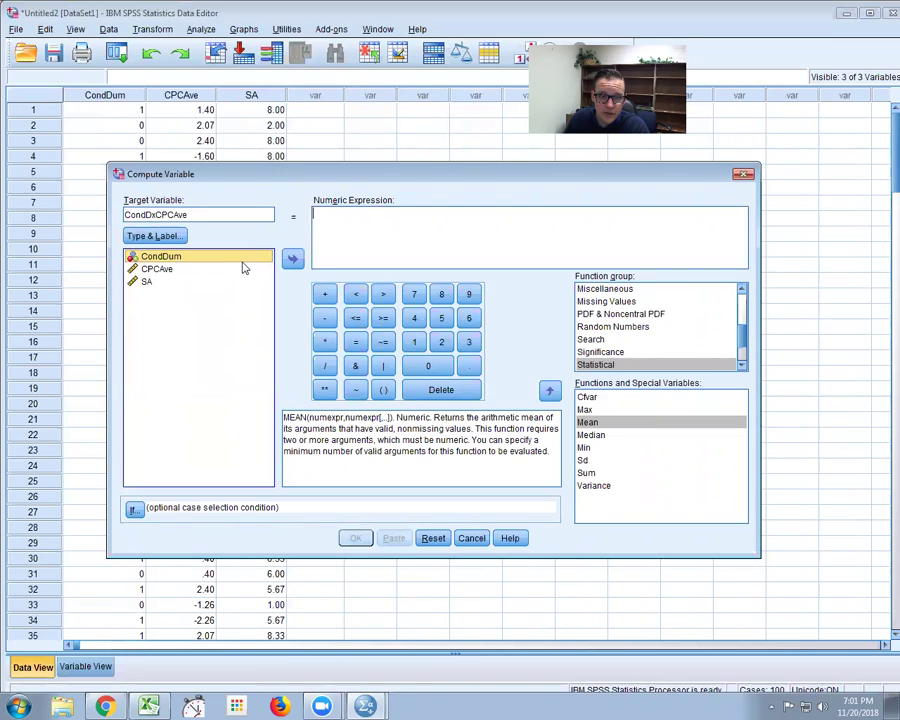
click(293, 259)
click(326, 342)
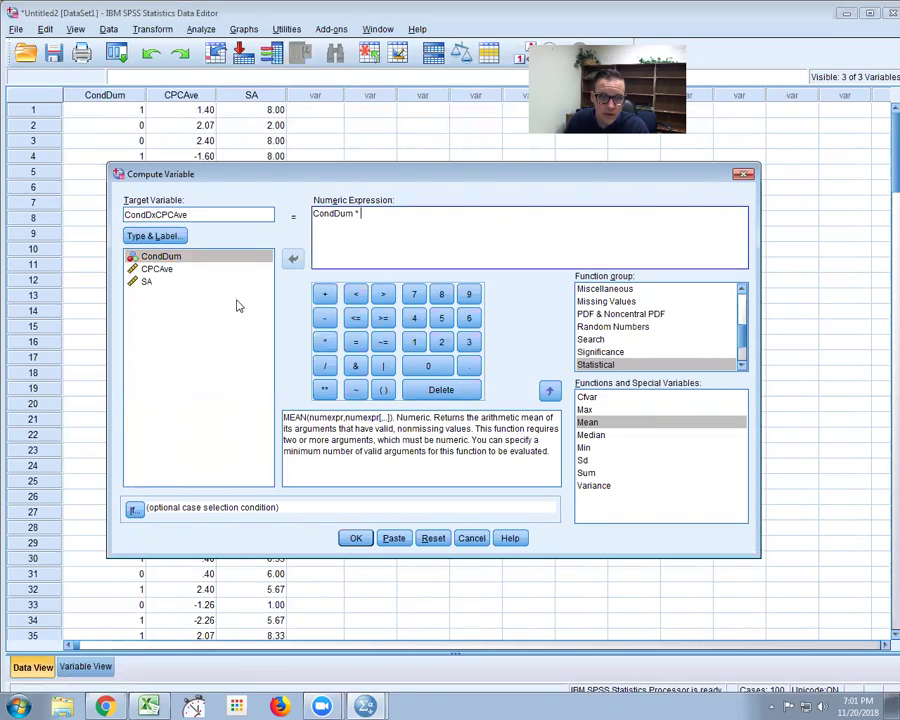
click(158, 269)
click(293, 259)
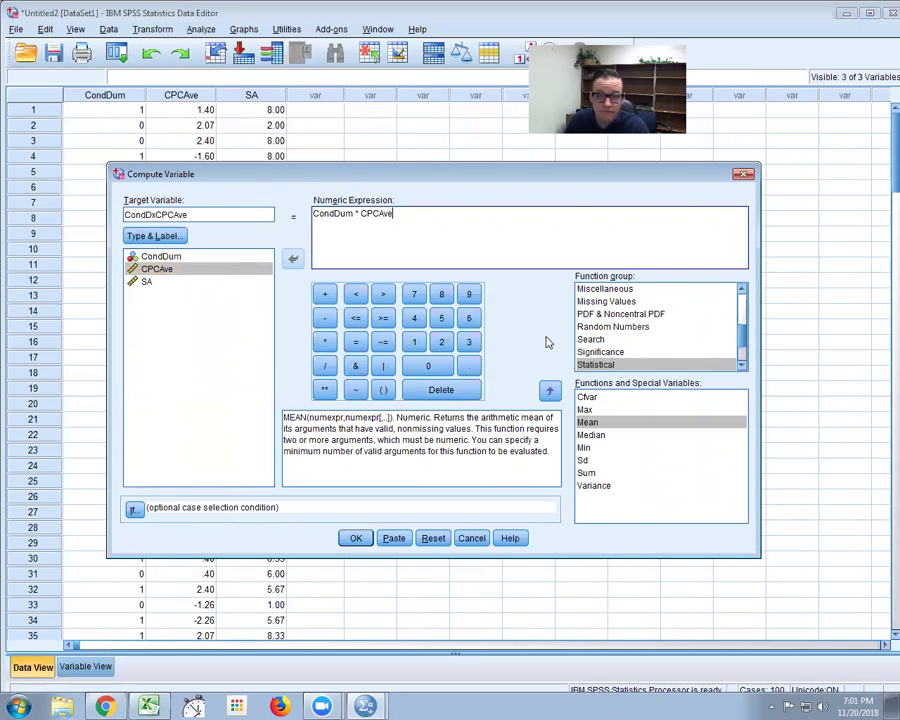
click(355, 538)
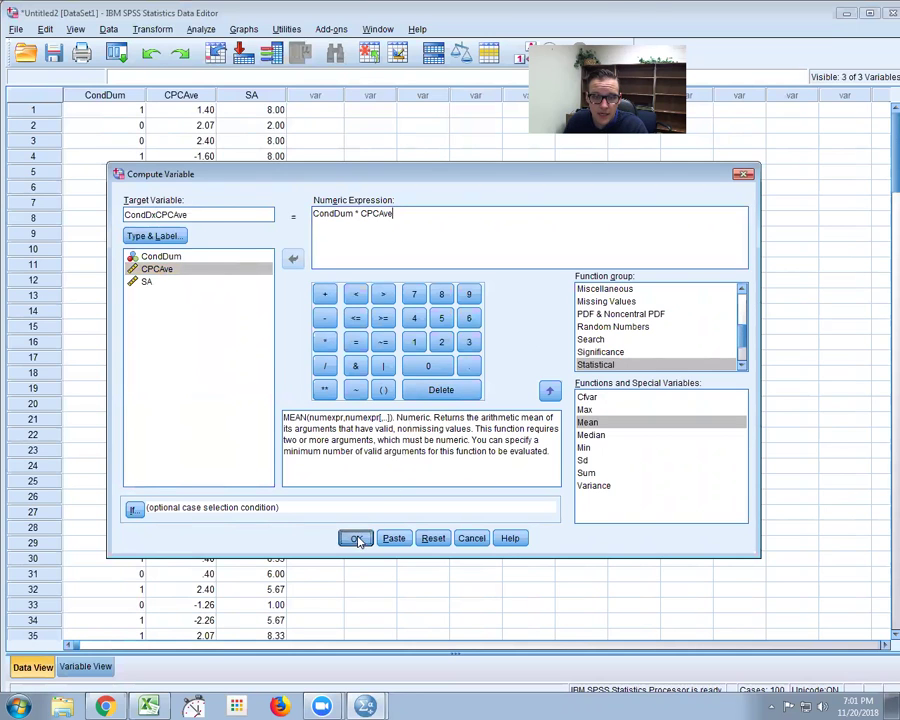
- Return to the Data Editor and select the CondDxCPCAve column to inspect its values
click(365, 705)
click(362, 673)
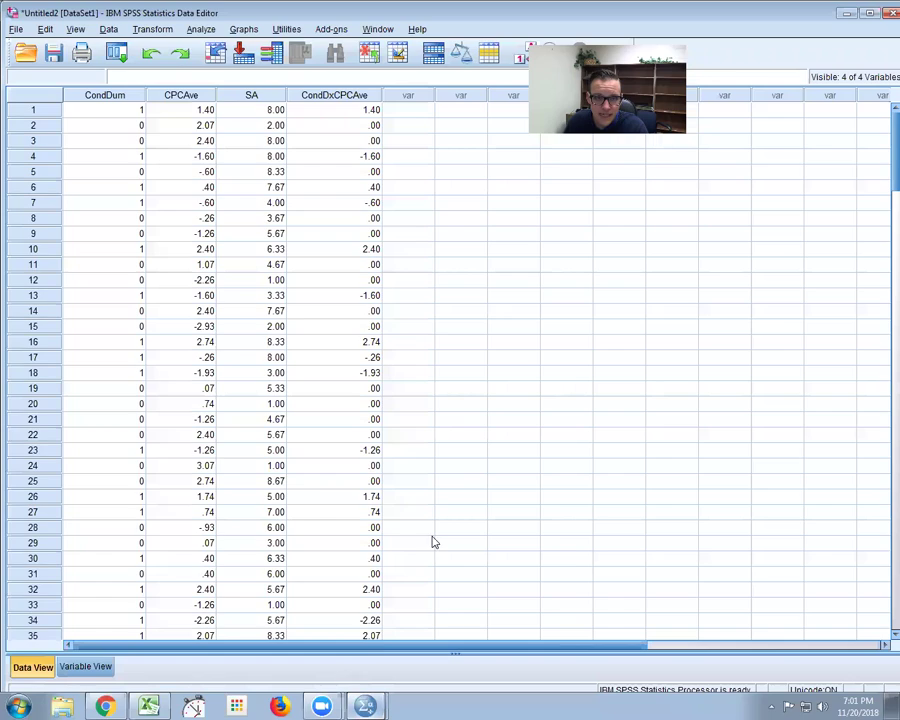
click(366, 96)
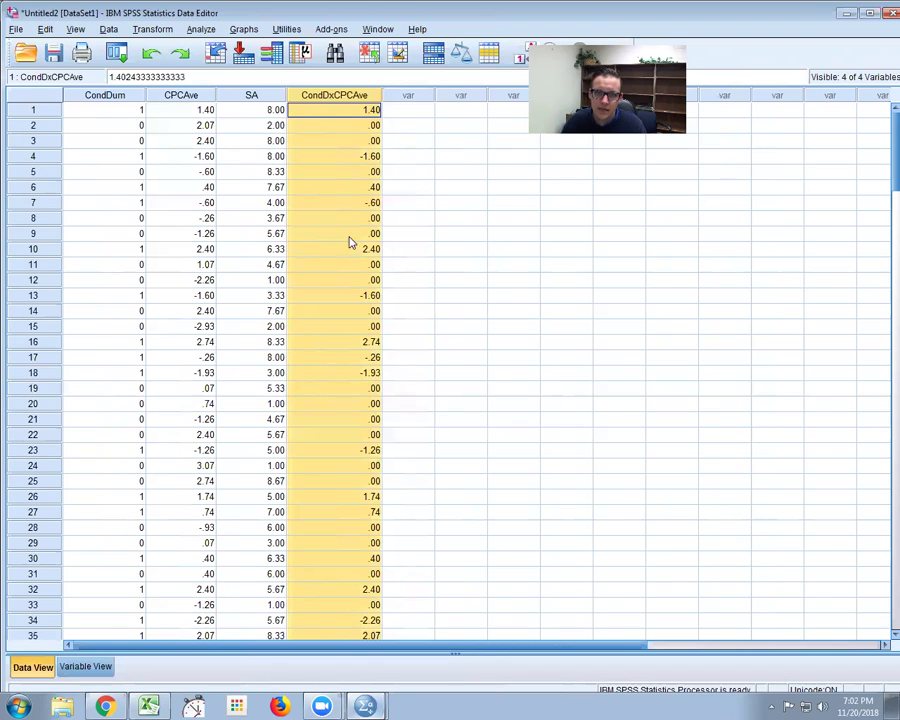
- Set up a linear regression with SA as the dependent variable and CondDum and CPCAve as the first block's predictors
click(195, 31)
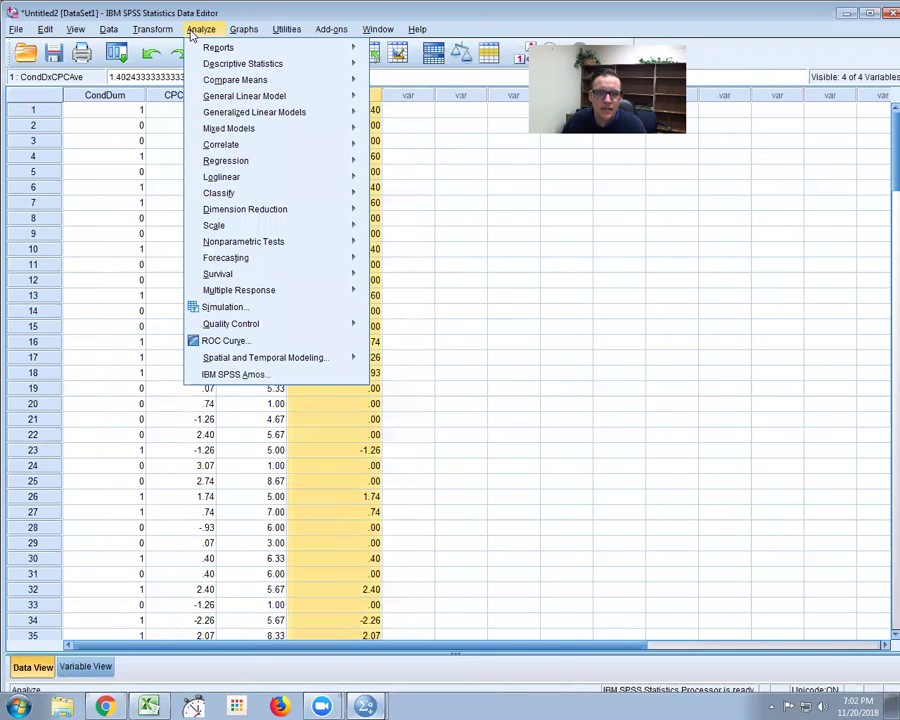
mouse_move(241, 160)
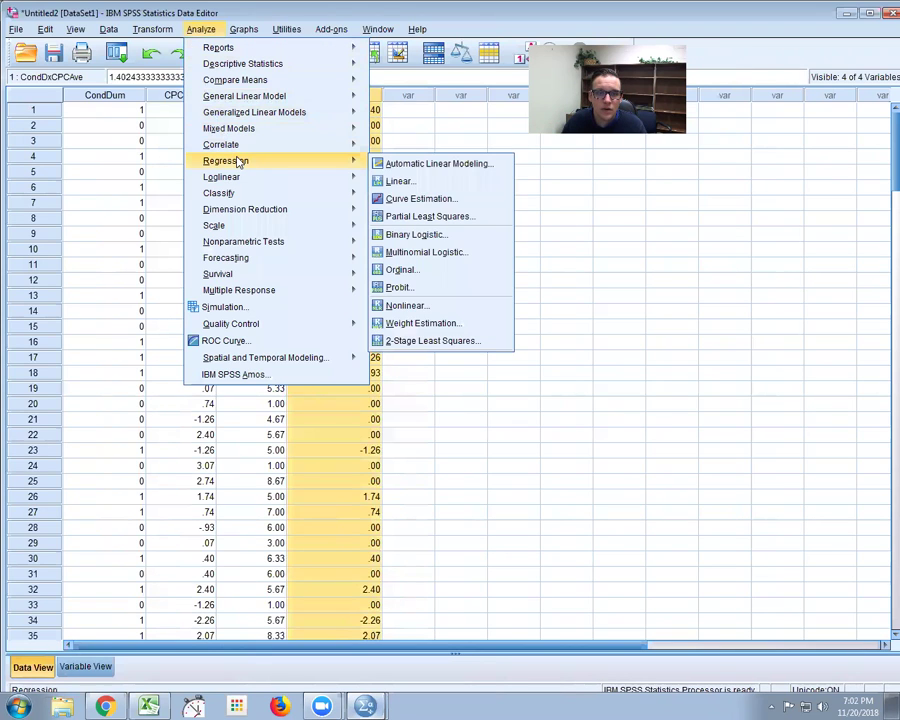
click(398, 181)
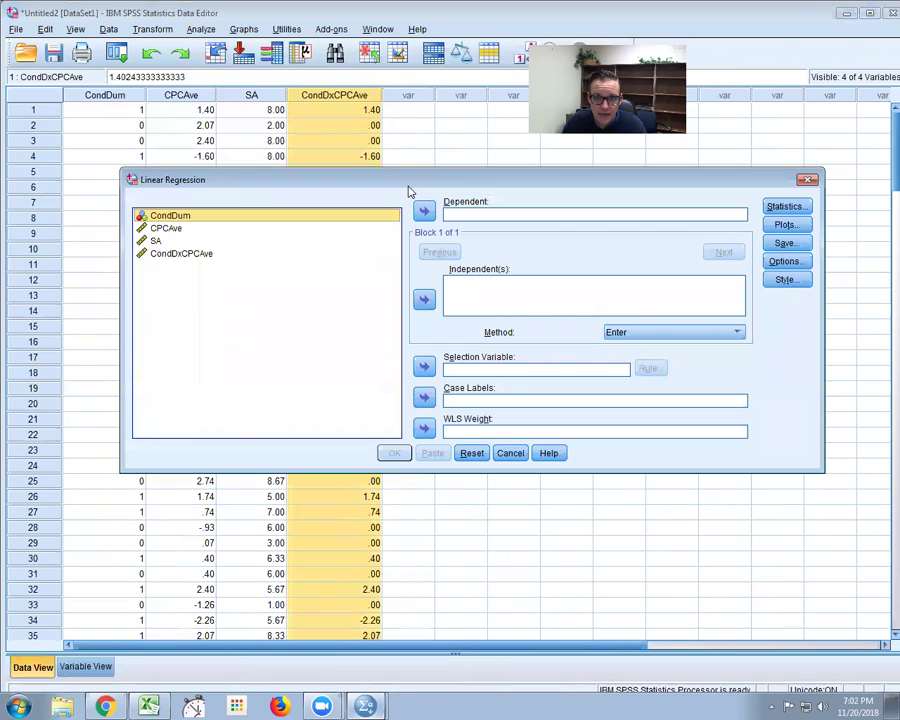
click(153, 243)
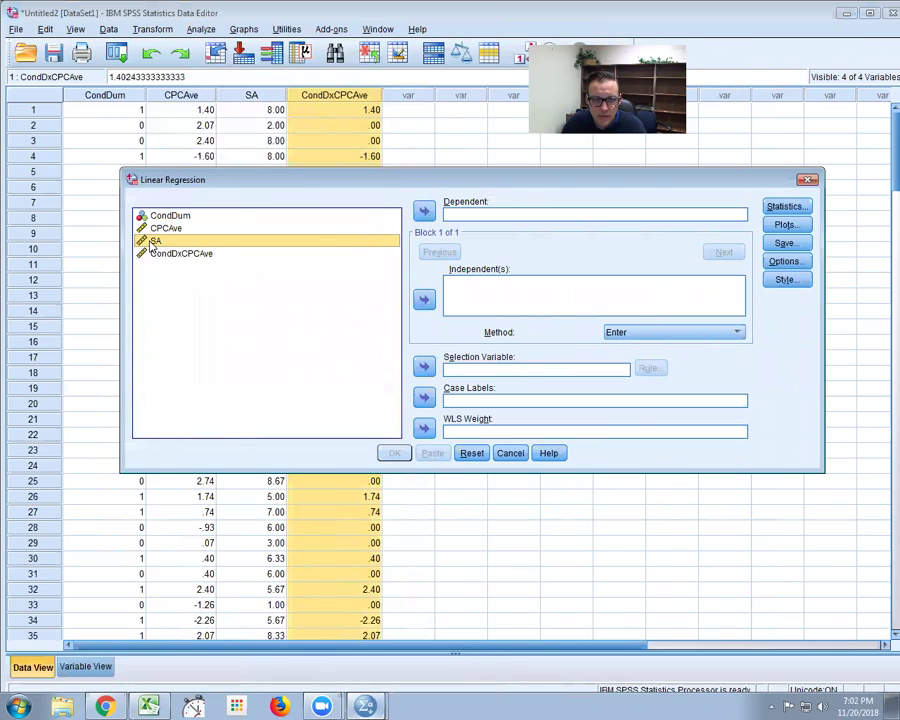
click(424, 211)
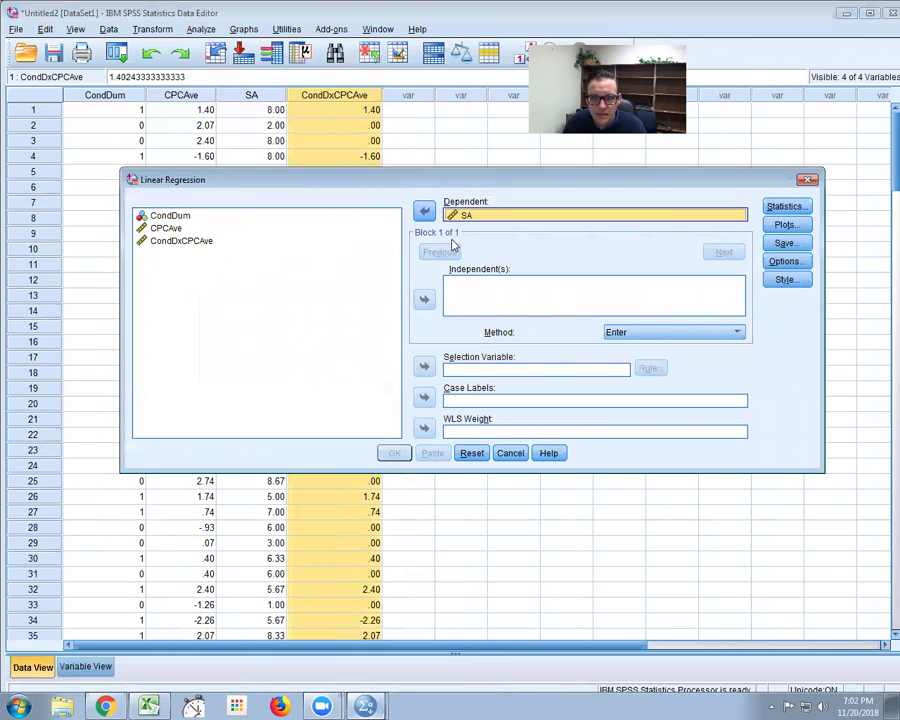
click(160, 220)
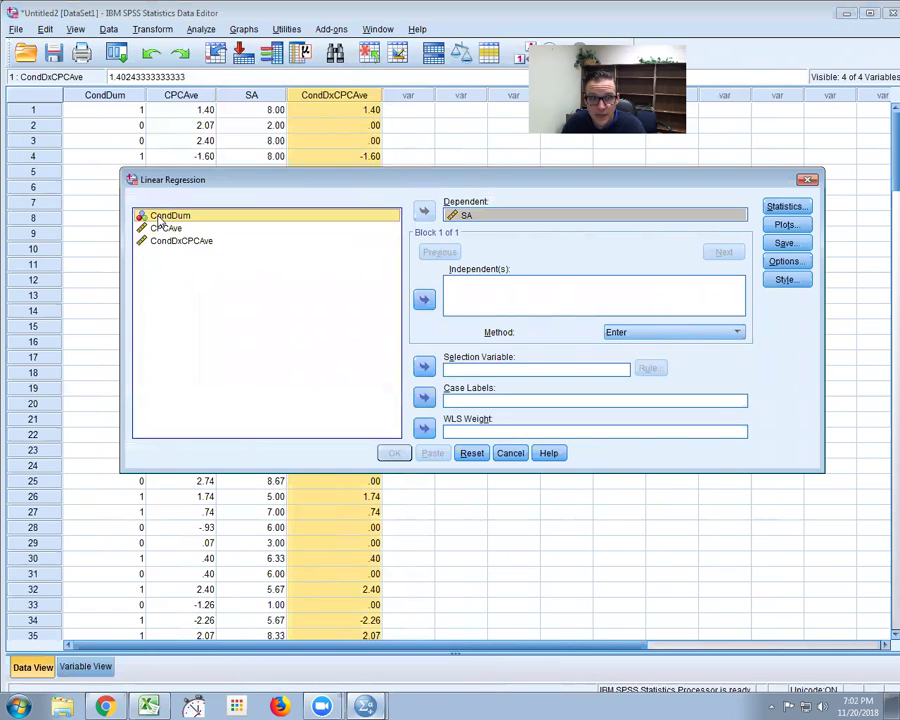
shift+click(165, 230)
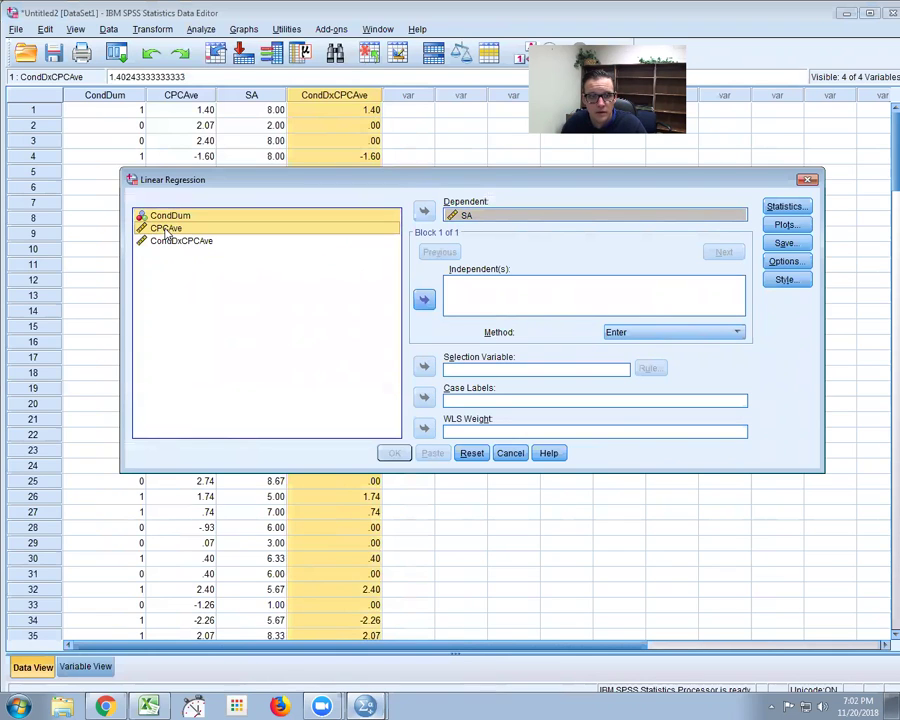
click(424, 299)
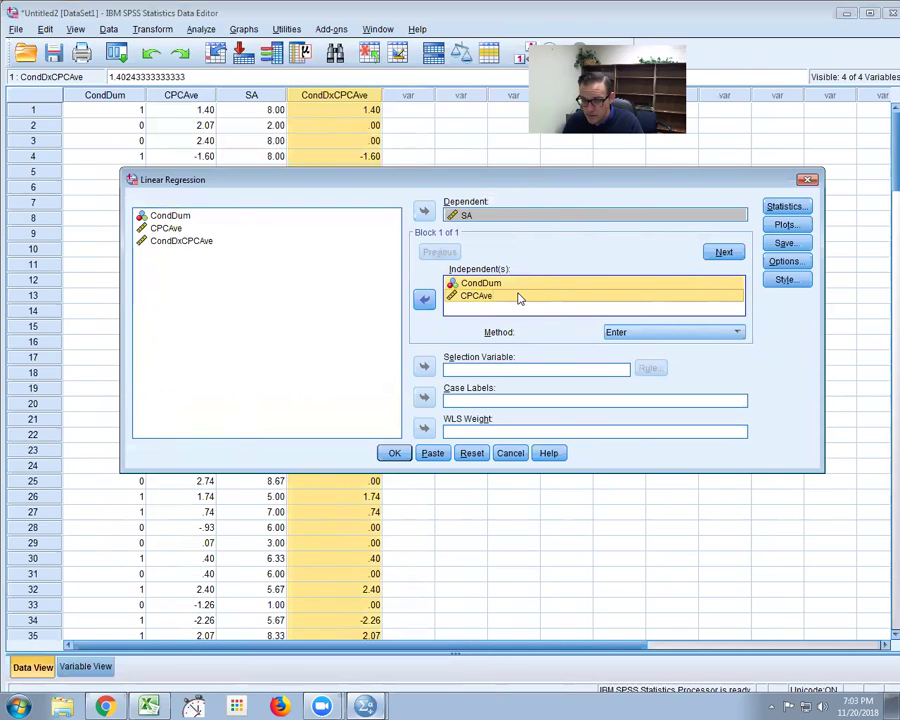
- Add CondDxCPCAve as the predictor in a second regression block and review the variables in both blocks
click(715, 258)
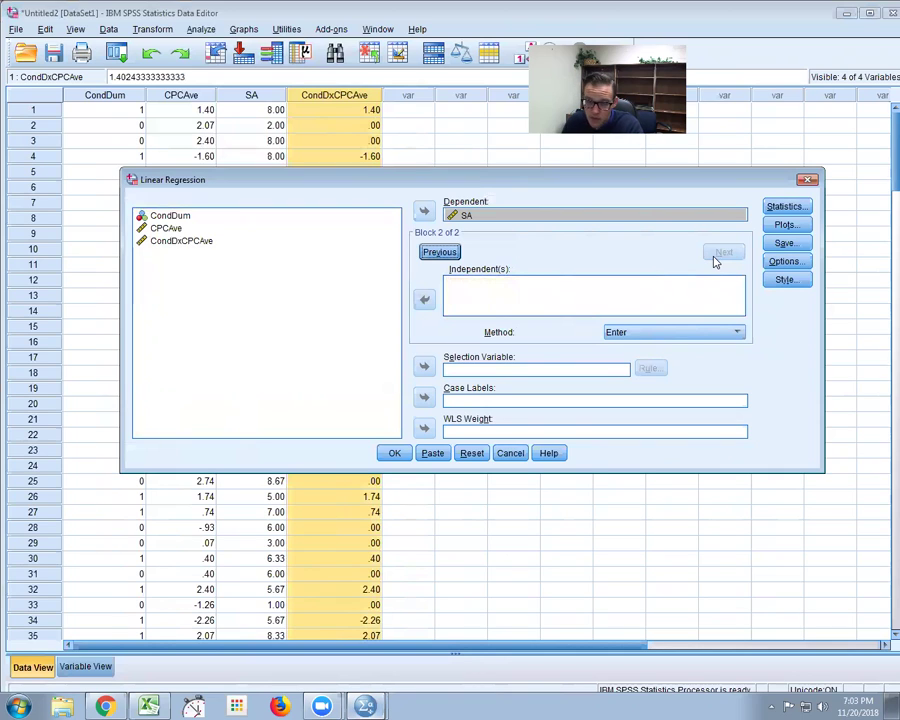
click(188, 246)
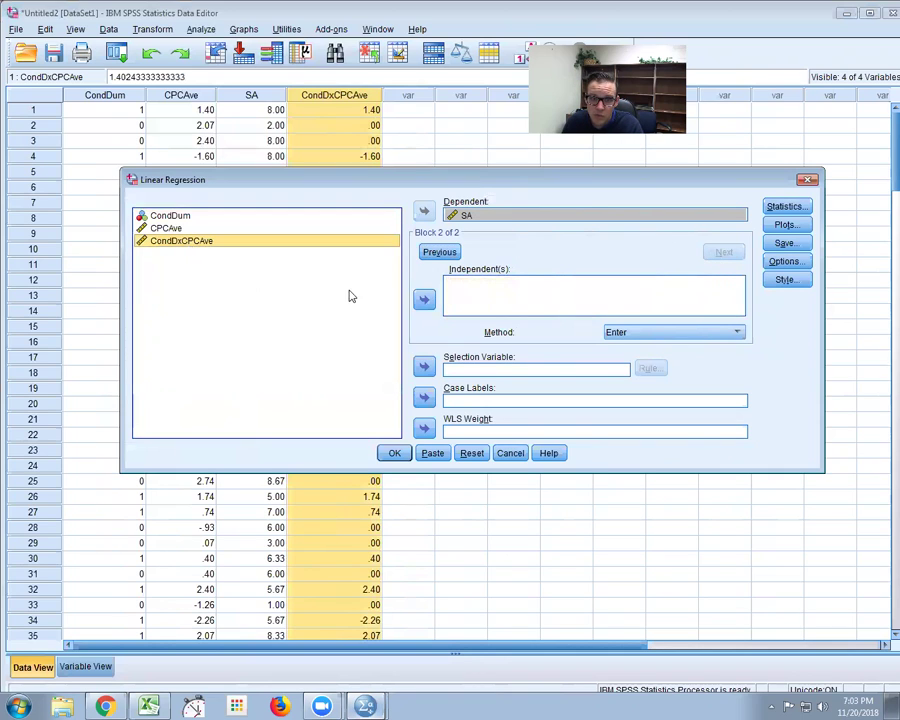
click(424, 299)
click(438, 251)
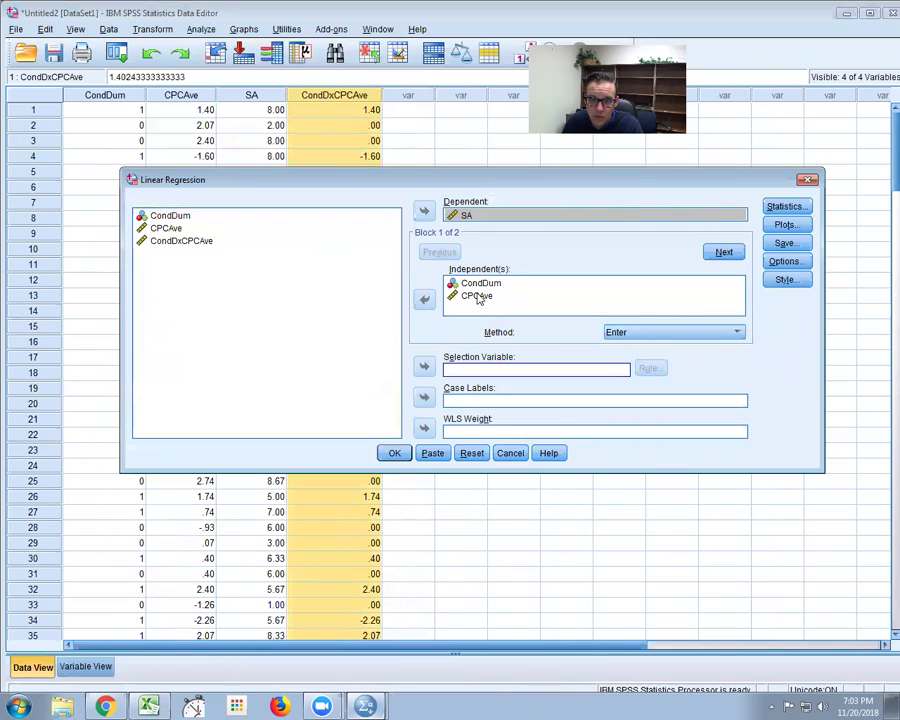
click(718, 254)
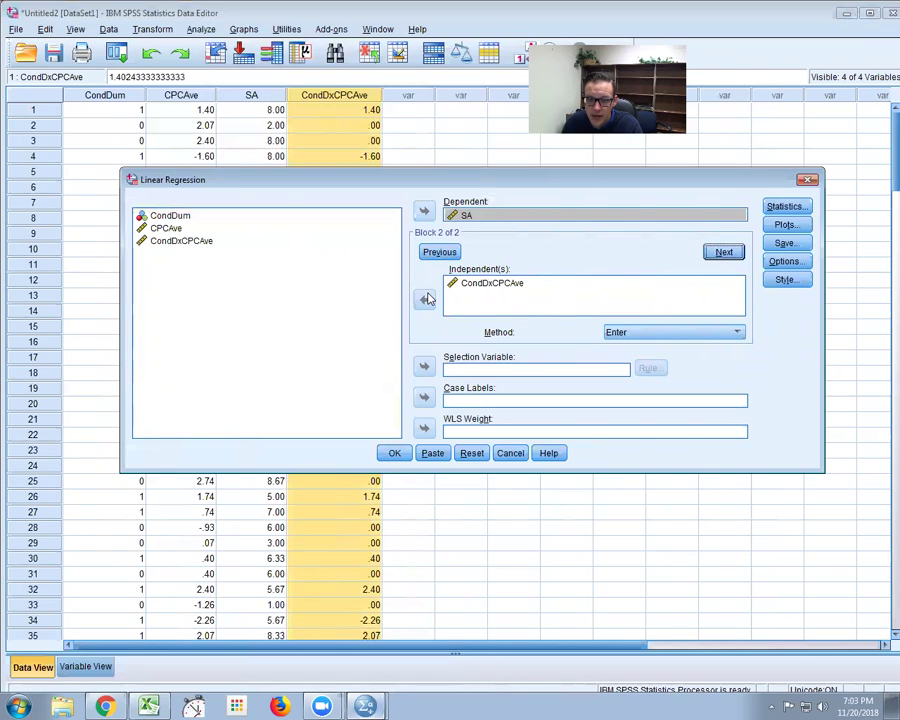
click(438, 251)
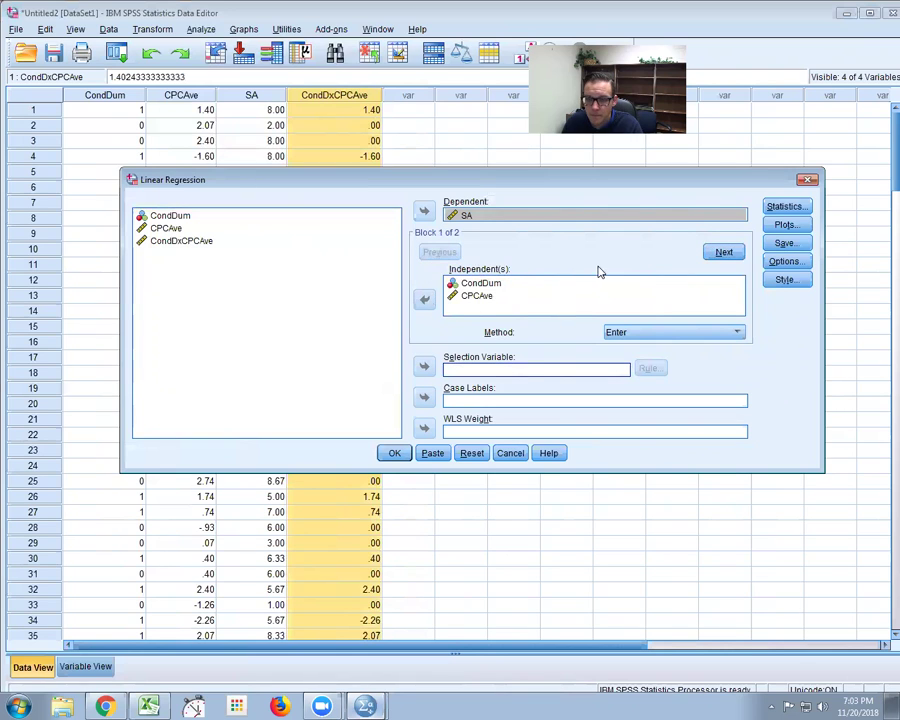
- Include the R squared change statistic and run the linear regression
click(783, 209)
click(470, 281)
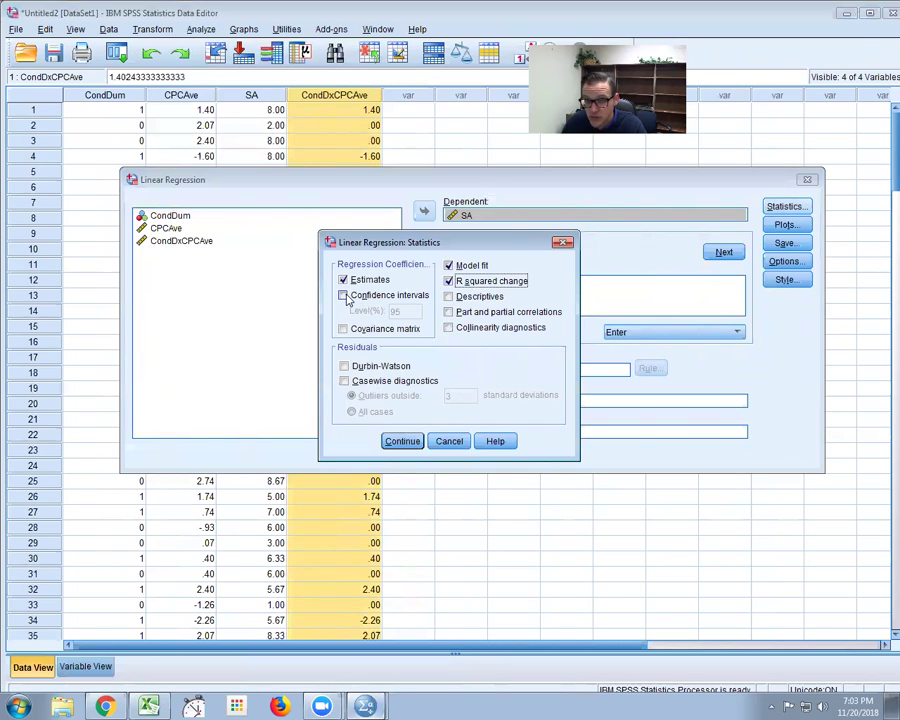
click(400, 442)
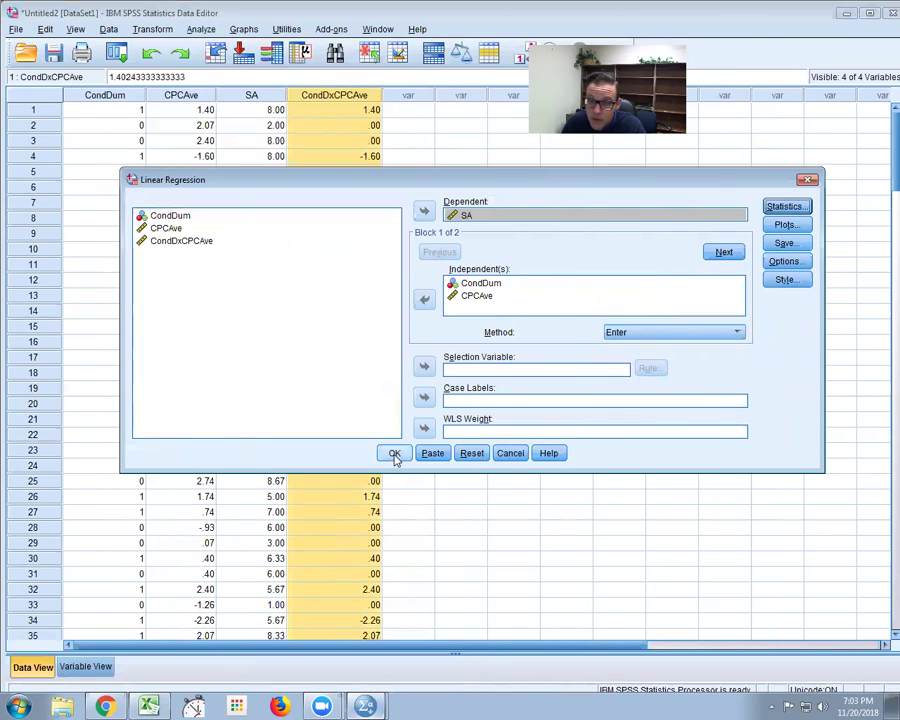
click(394, 454)
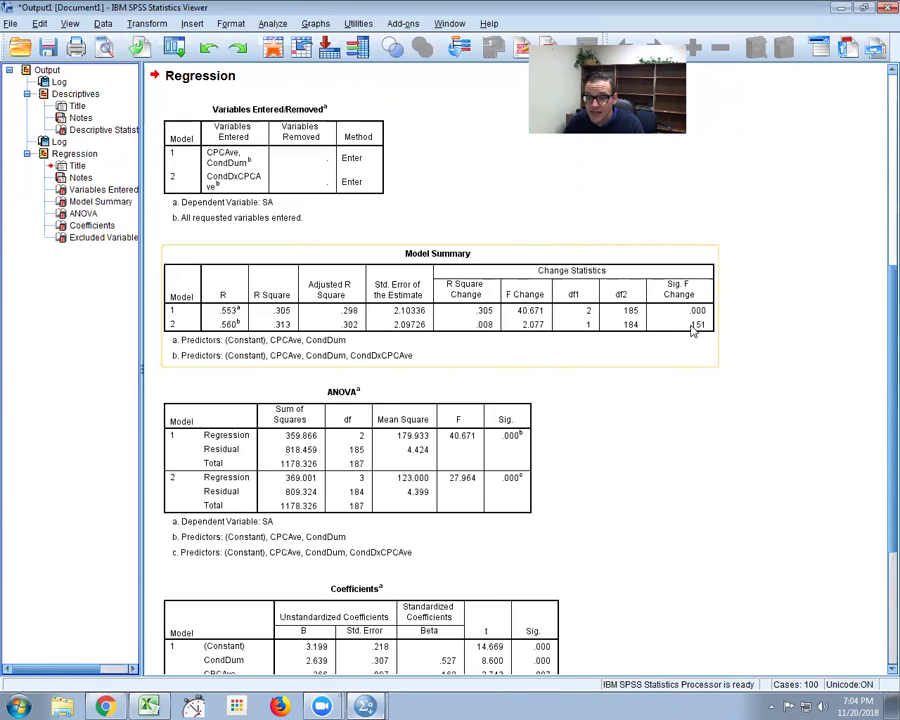
- Examine the Coefficients table for both regression models, including the CPCAve and interaction terms
scroll(696, 402, down, 5)
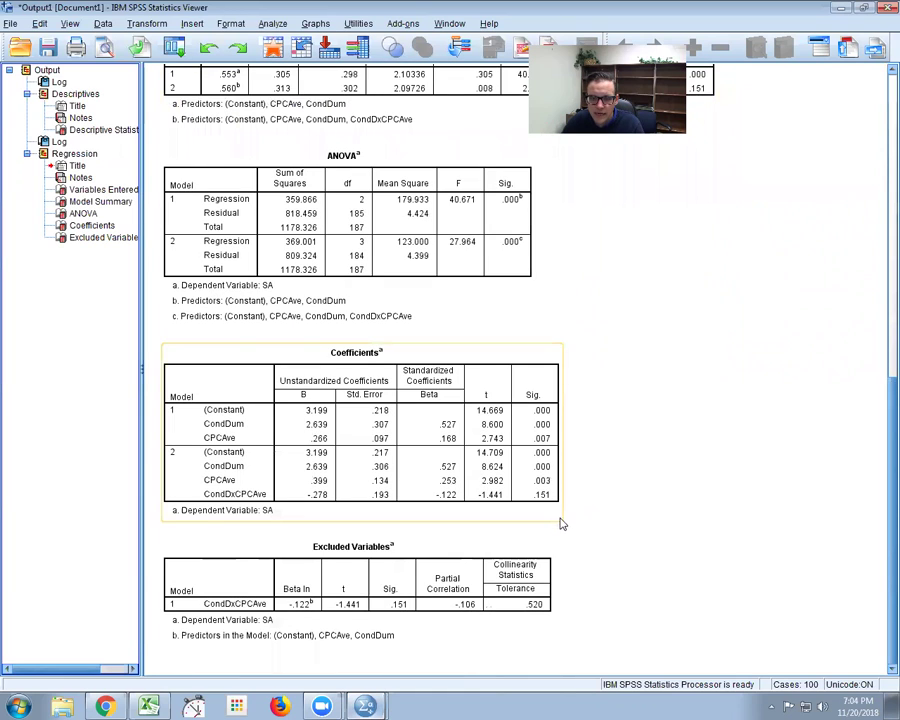
click(380, 481)
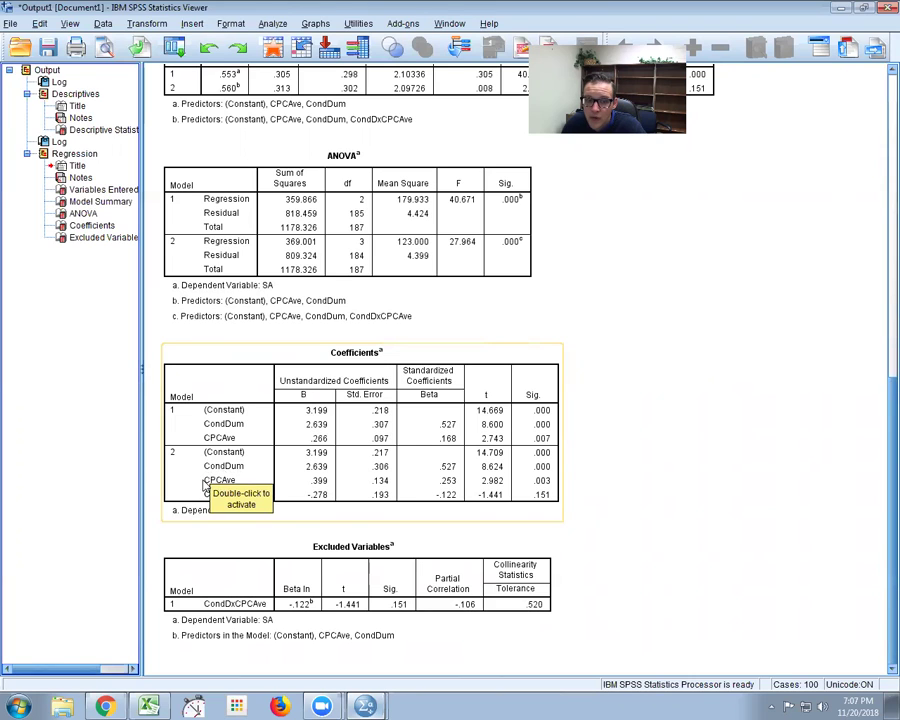
click(207, 485)
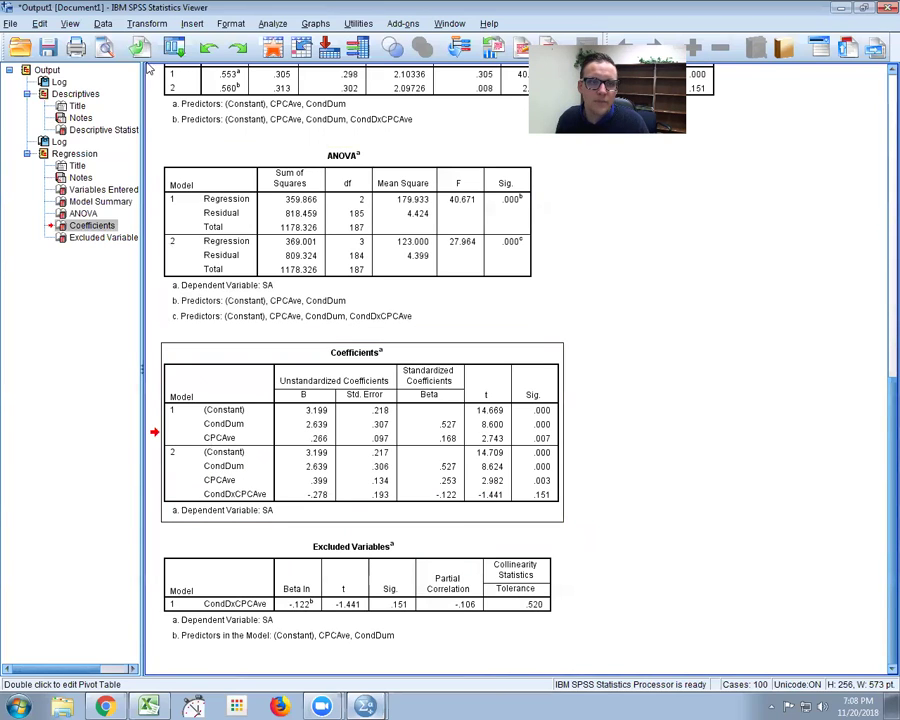
- Set up a recode of CondDum into a different variable named CondDumR with the label "0 = Ambivalence"
click(147, 24)
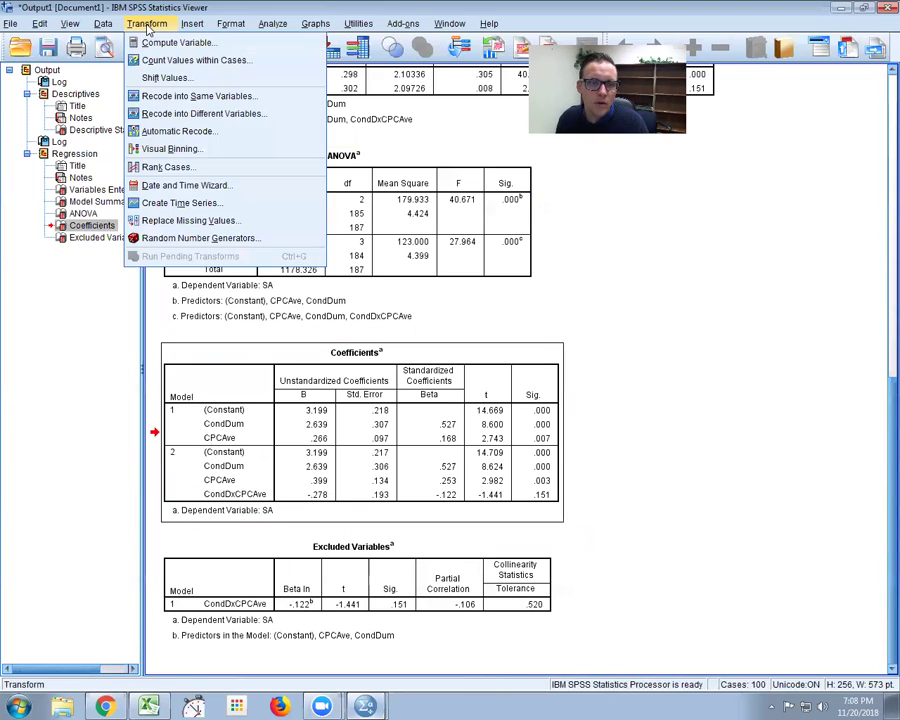
click(190, 113)
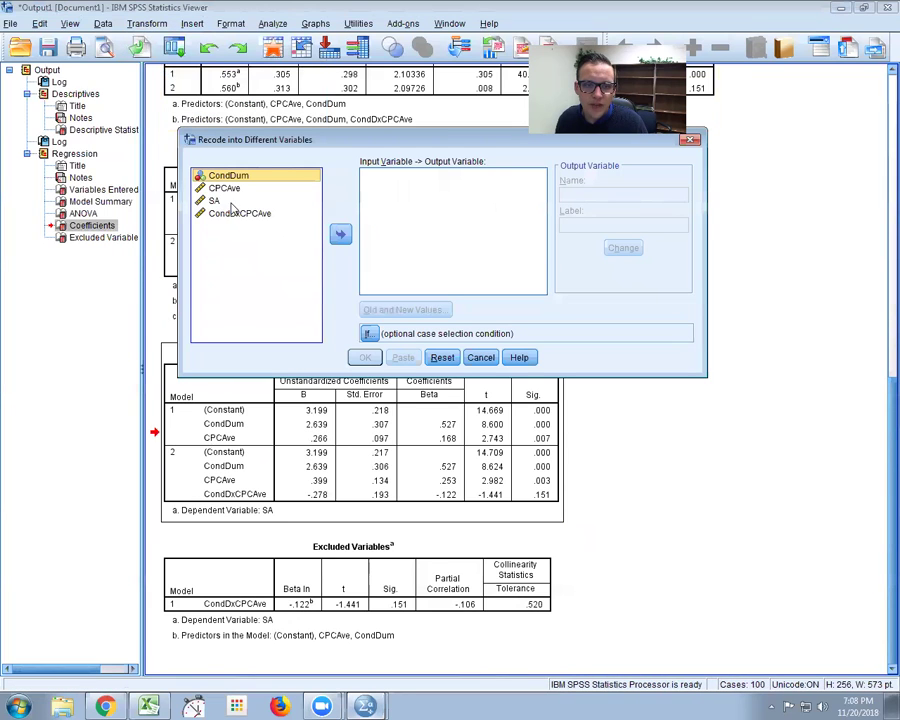
click(340, 234)
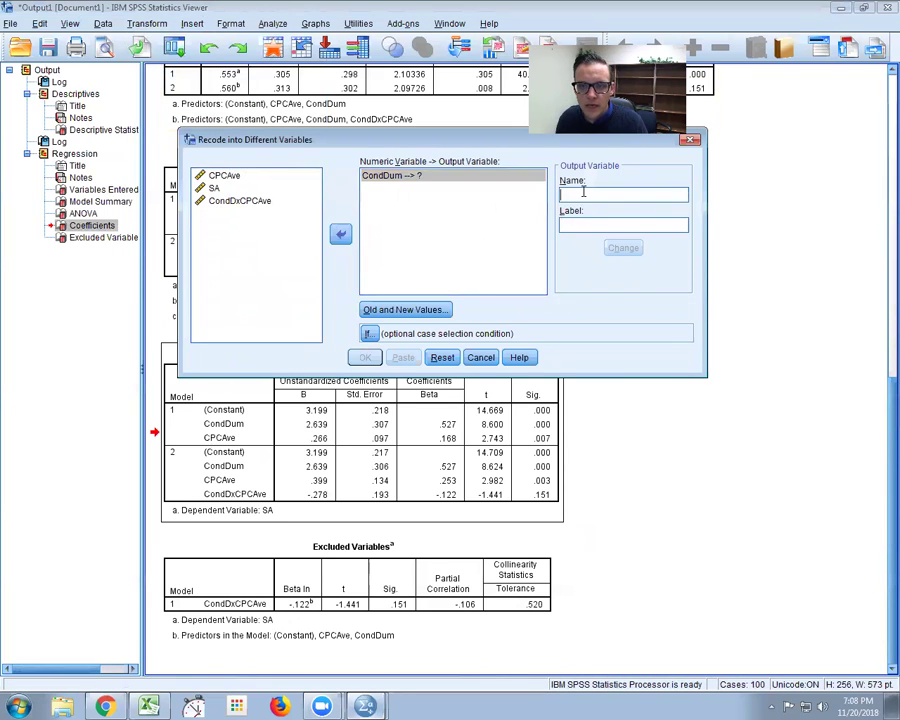
text(Cond)
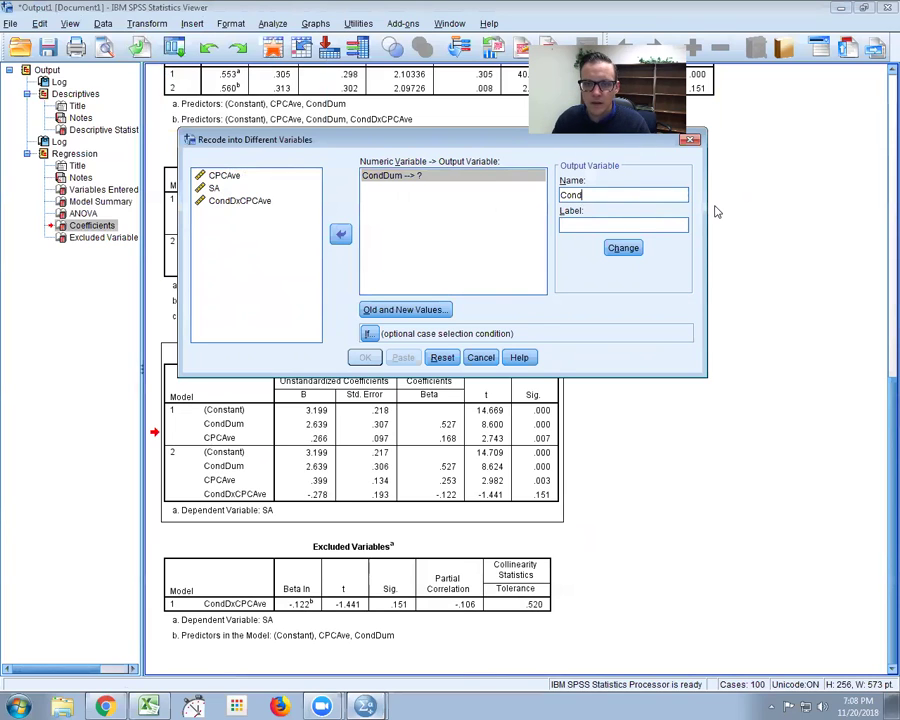
text(DumRE)
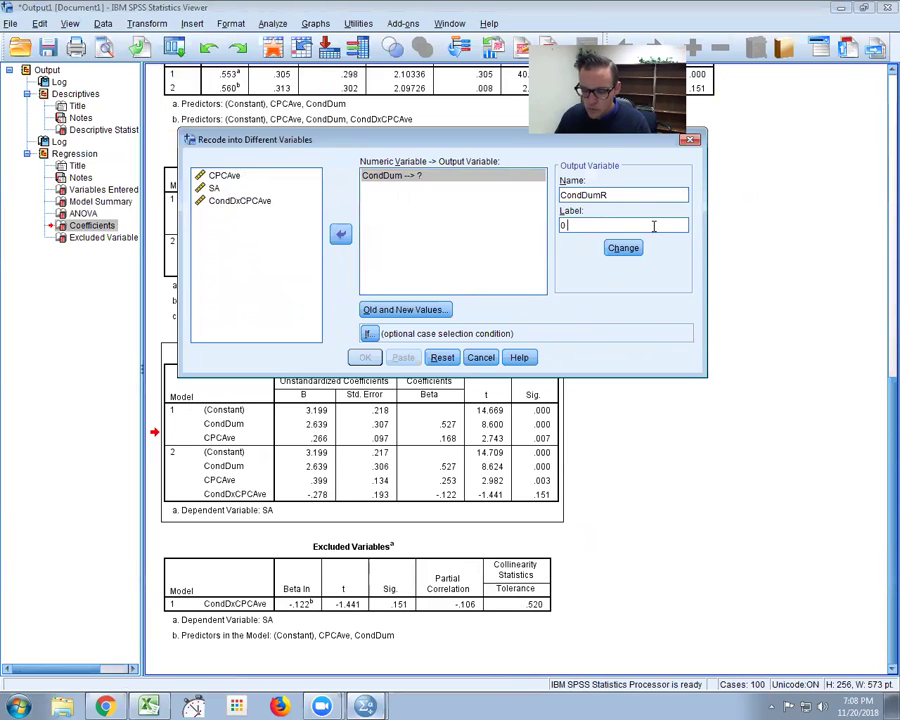
text(Amb)
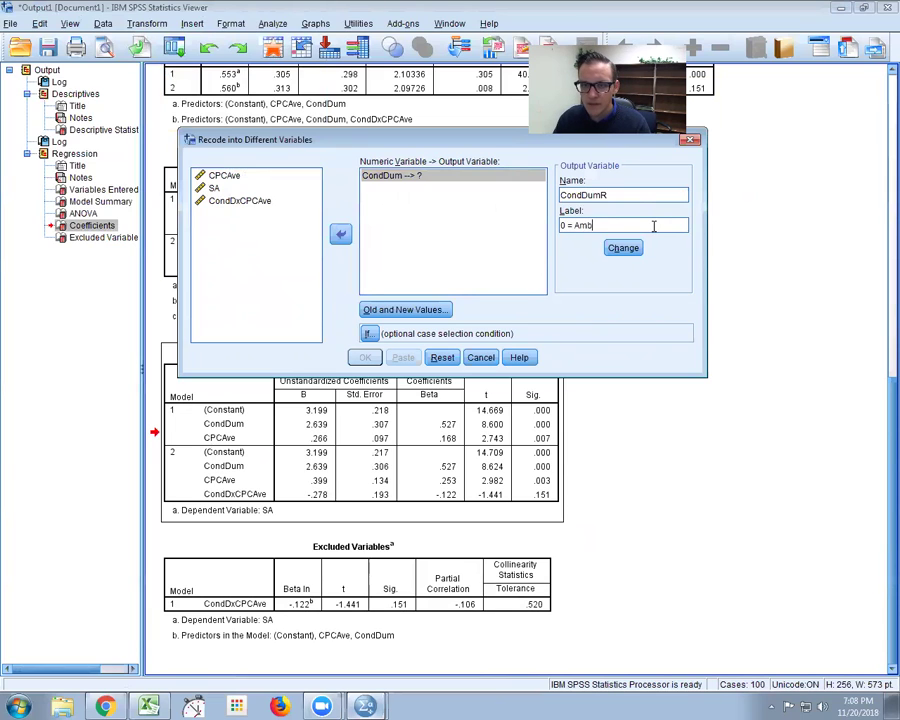
text(ivalence)
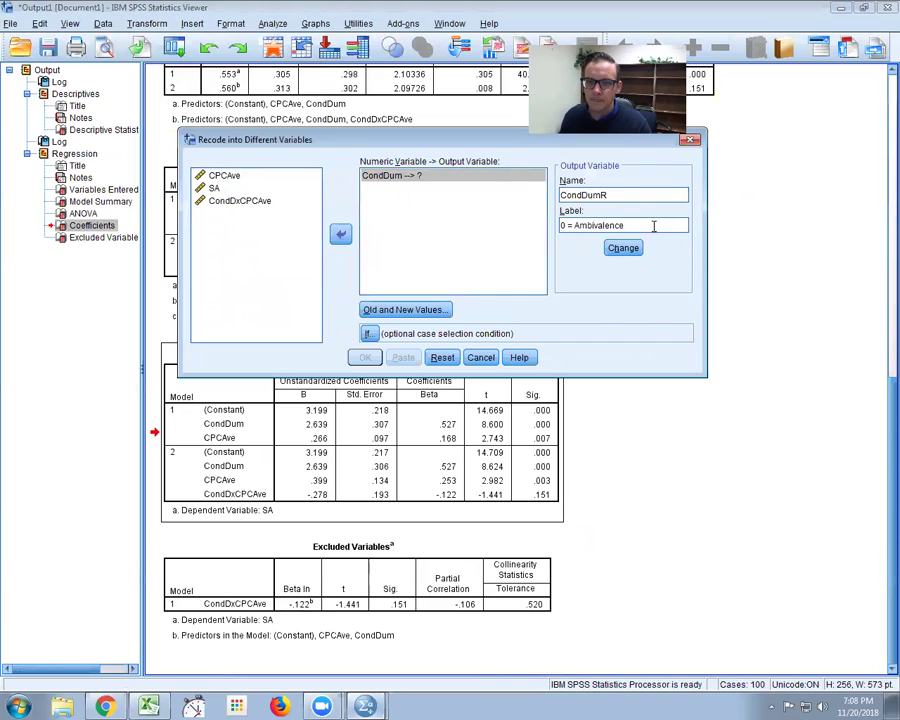
click(627, 248)
- Map old value 1 to 0 and old value 0 to 1 for CondDumR, and run the recode
click(441, 309)
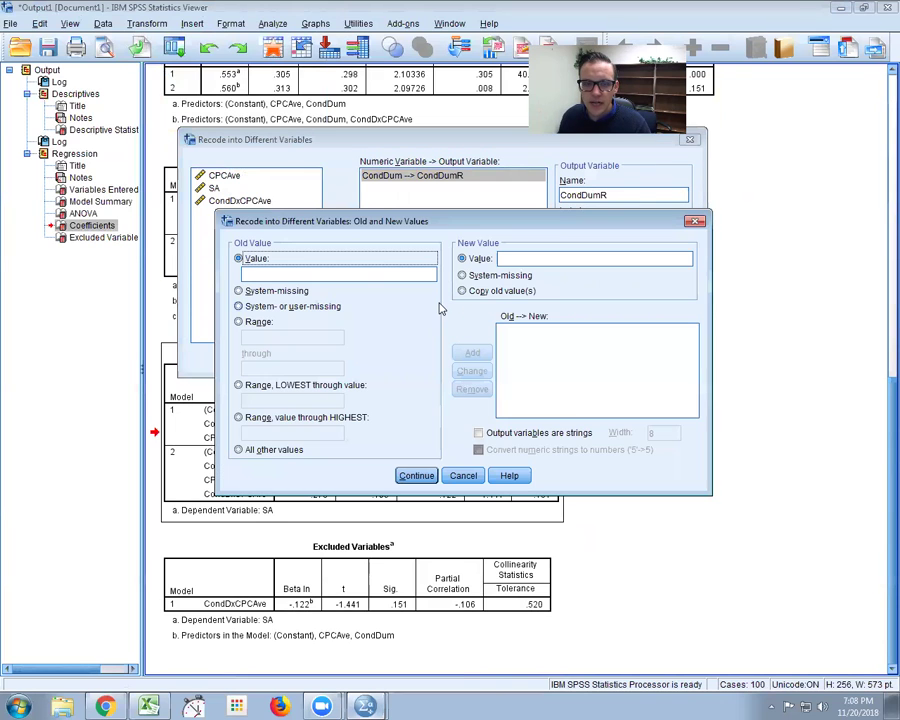
click(333, 276)
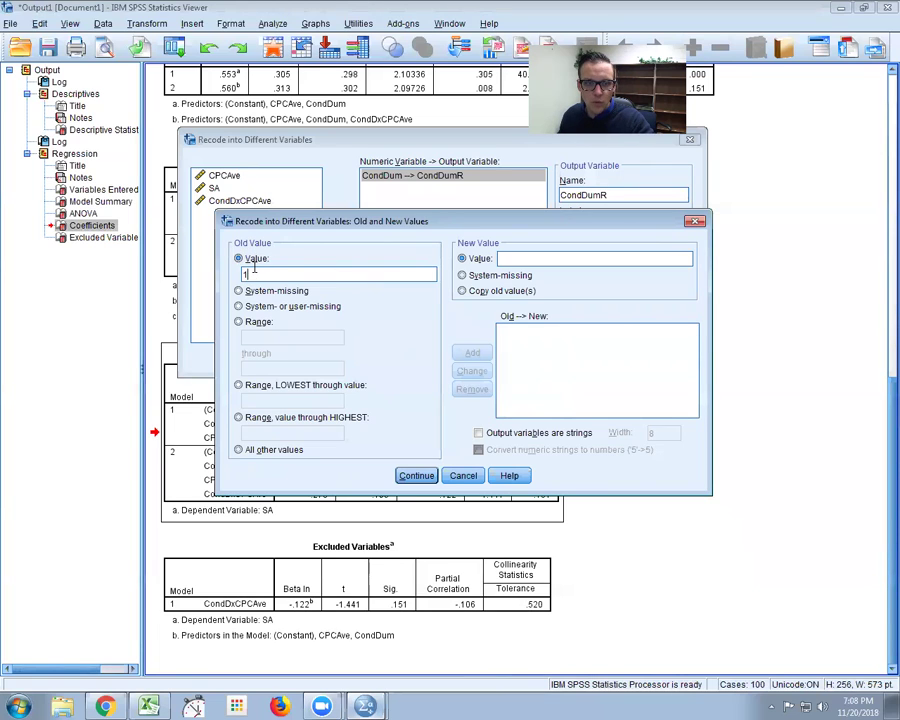
click(517, 257)
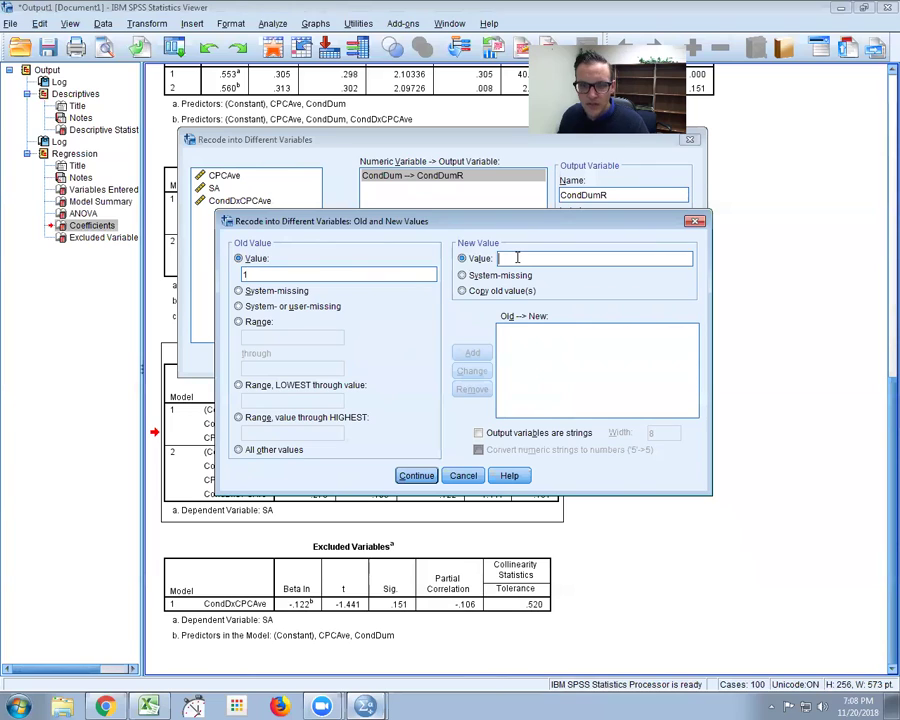
text(0)
click(474, 354)
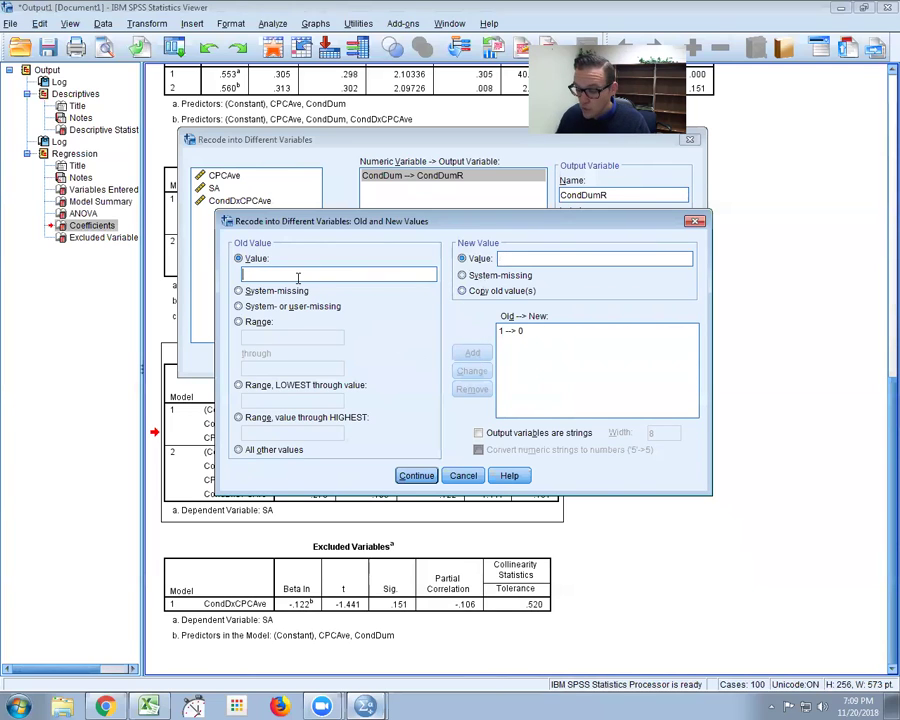
click(528, 257)
text(1)
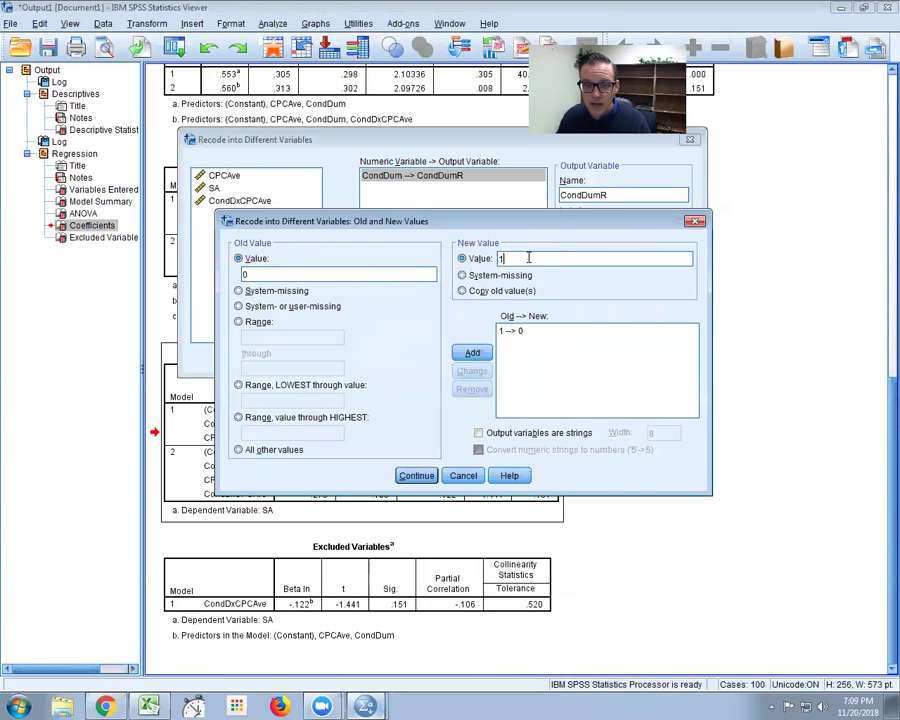
click(473, 352)
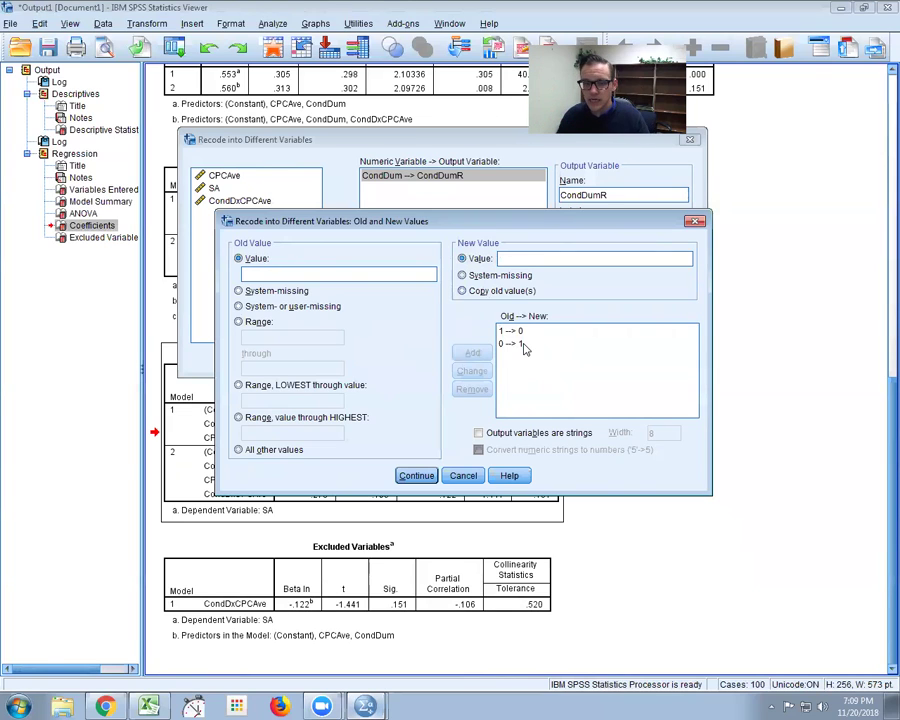
click(412, 476)
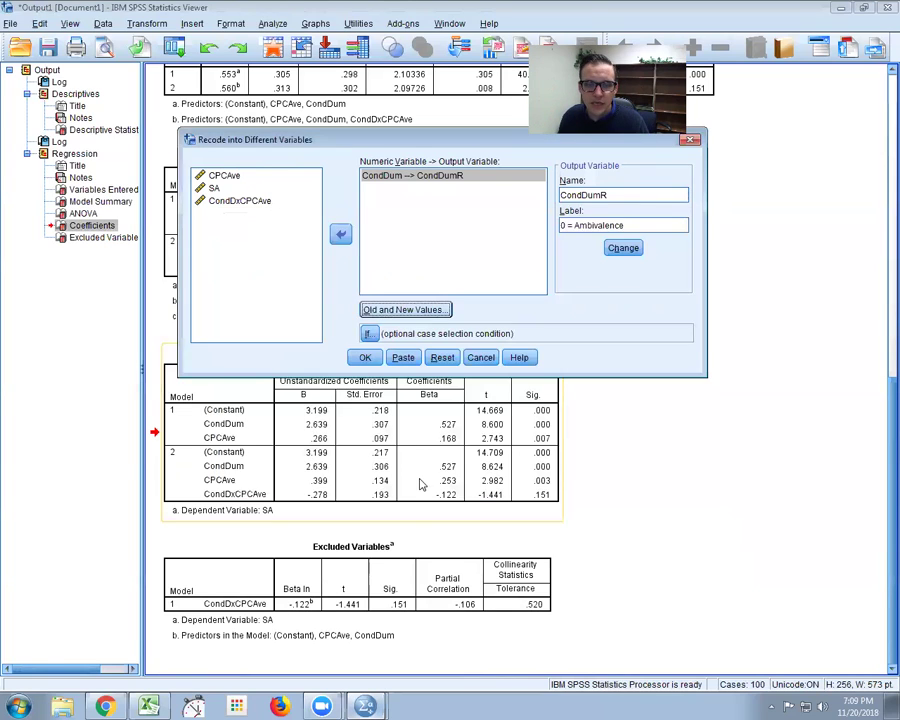
click(365, 358)
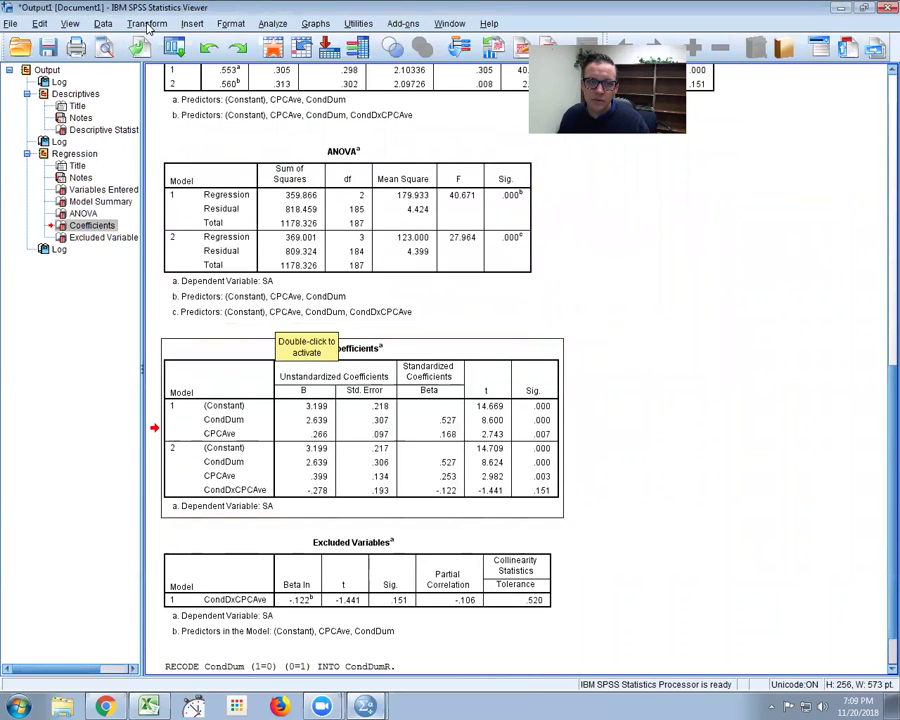
- Define a computed variable CondDRxCPCAve with the numeric expression CondDumR * CPCAve
click(147, 23)
click(151, 40)
click(197, 215)
click(151, 215)
text(RxCPCAve)
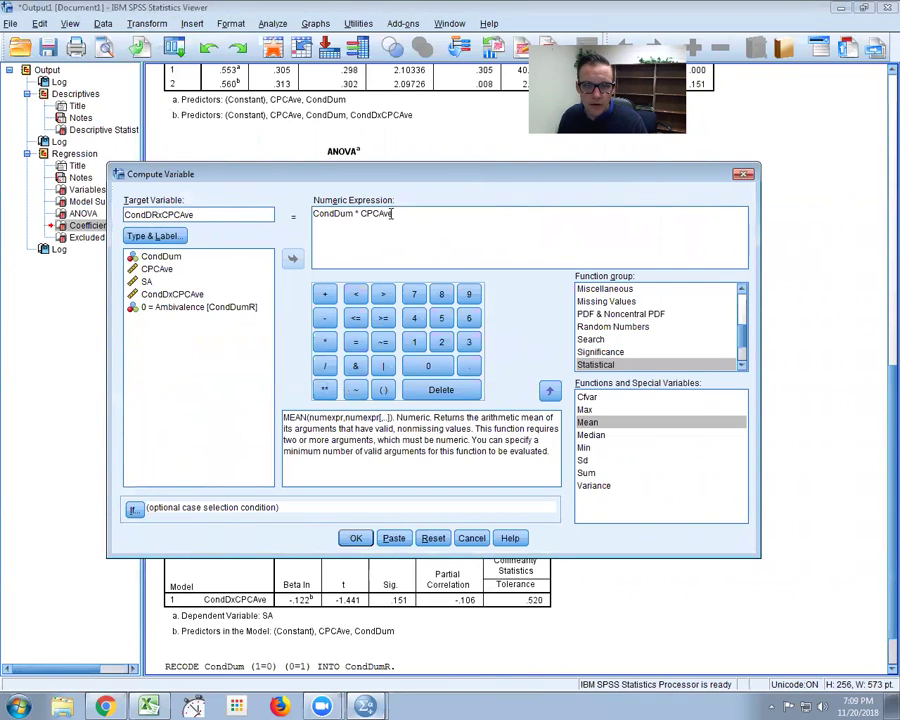
click(350, 213)
text(R)
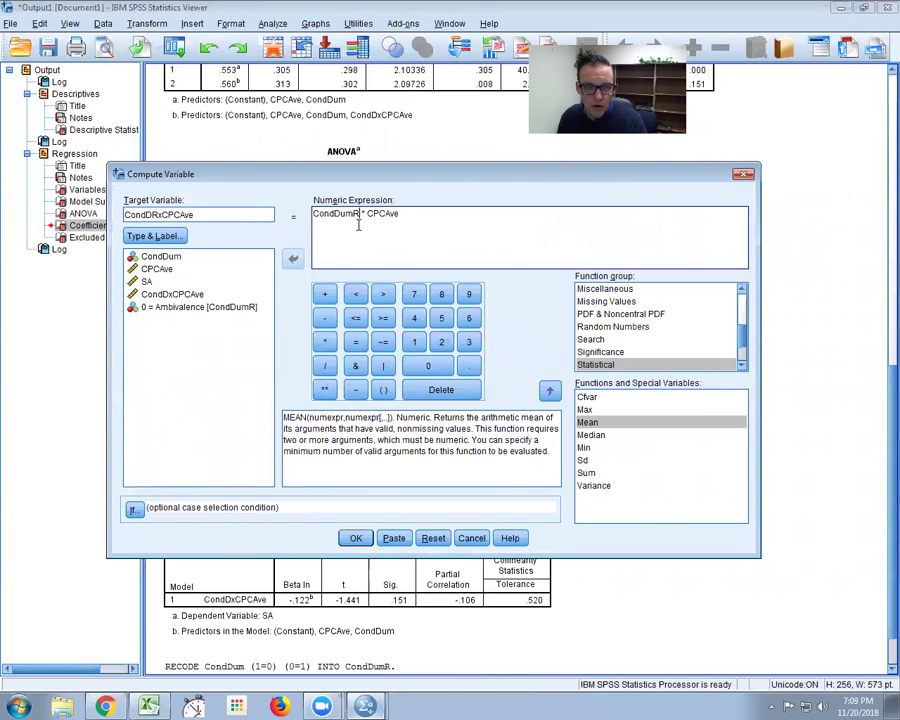
- Show variable names instead of labels in the Compute Variable list, and run the CondDRxCPCAve computation
right_click(145, 308)
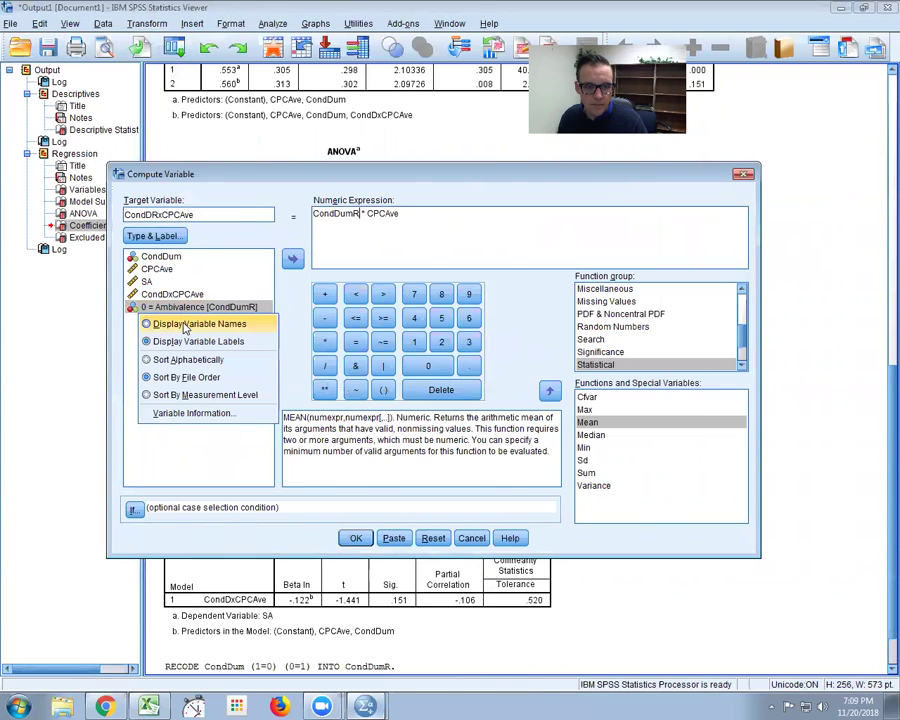
click(196, 282)
right_click(196, 282)
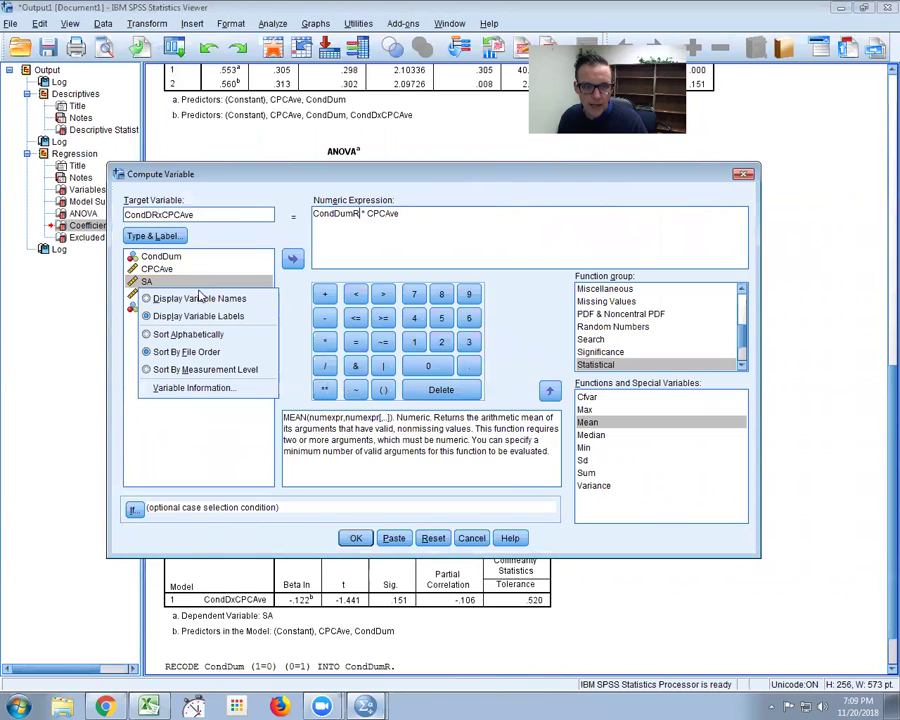
click(199, 300)
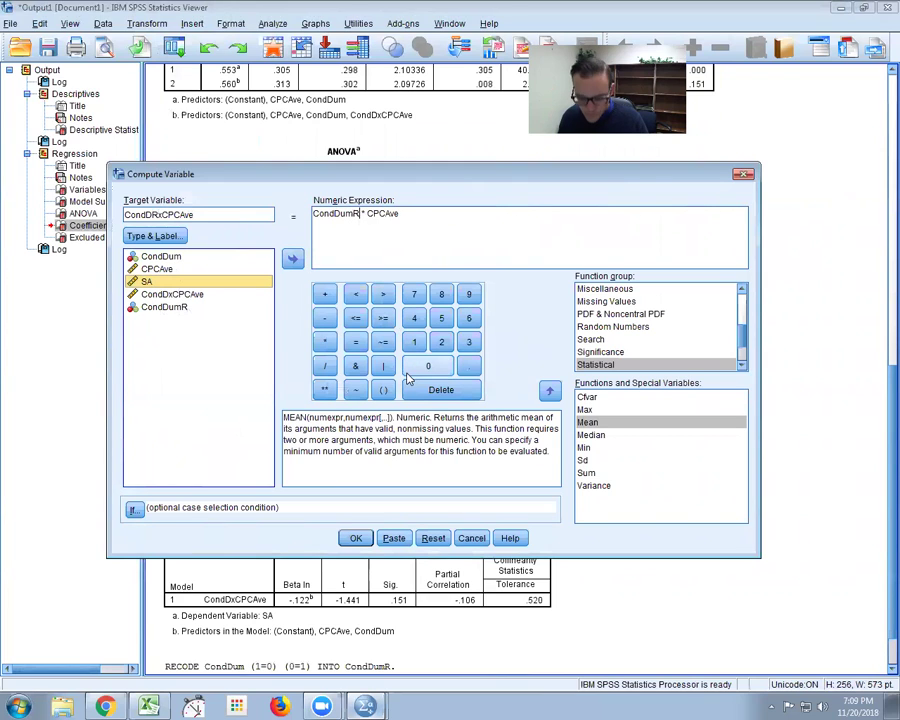
click(356, 540)
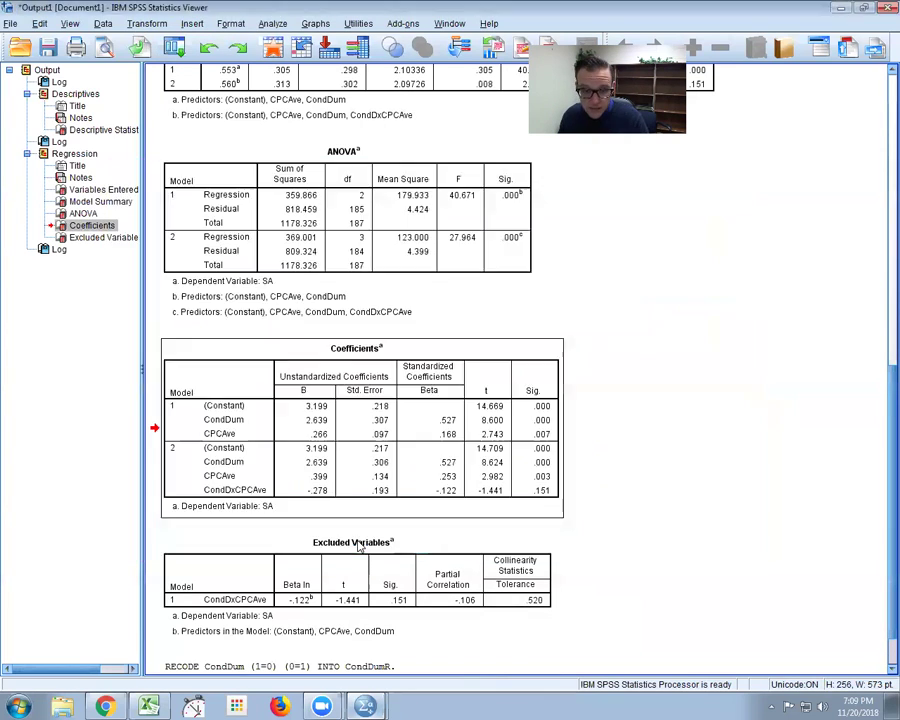
- From the Data Editor, reopen the linear regression setup and remove CondDum from the first block's predictors
mouse_move(345, 697)
click(360, 674)
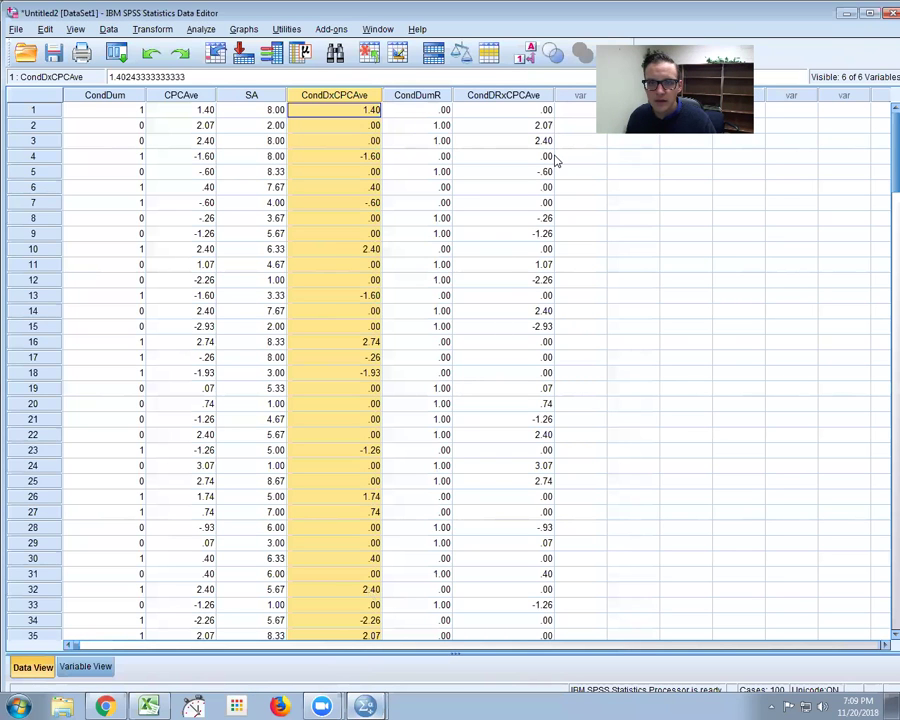
click(201, 29)
mouse_move(340, 164)
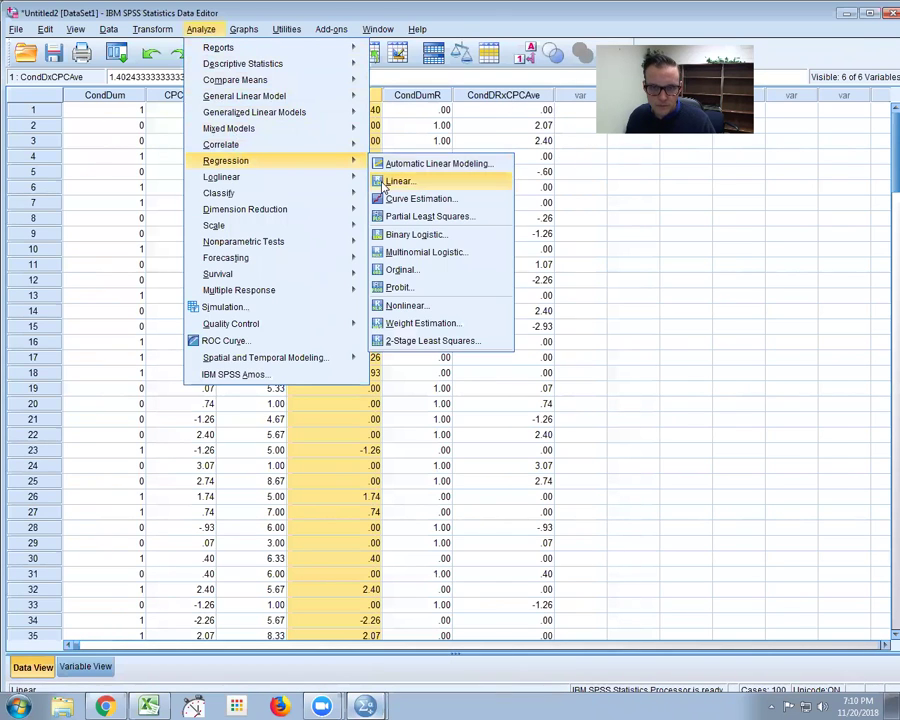
click(380, 181)
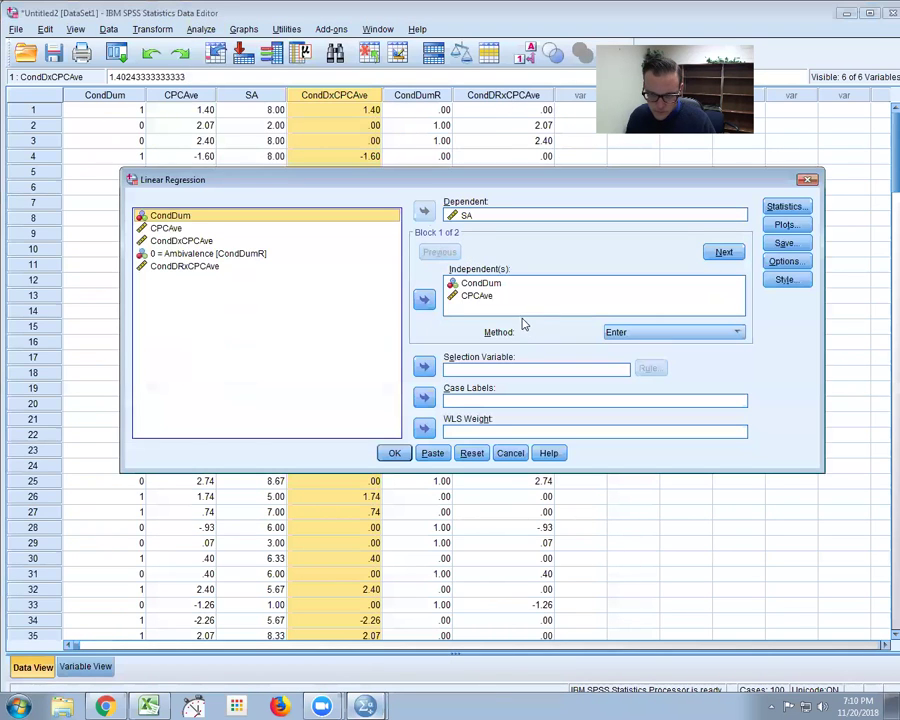
click(484, 284)
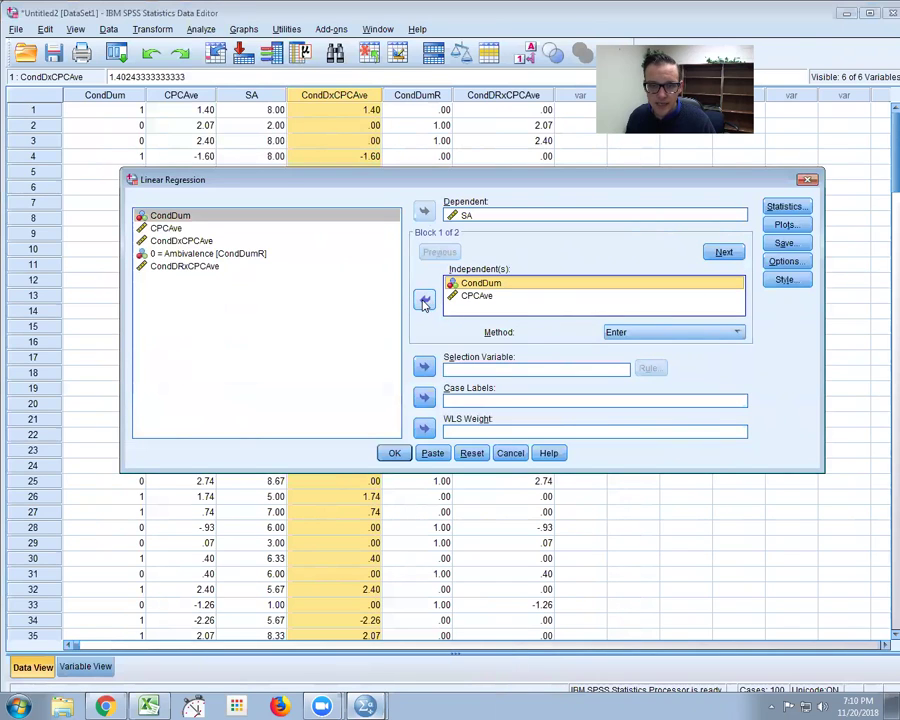
click(424, 301)
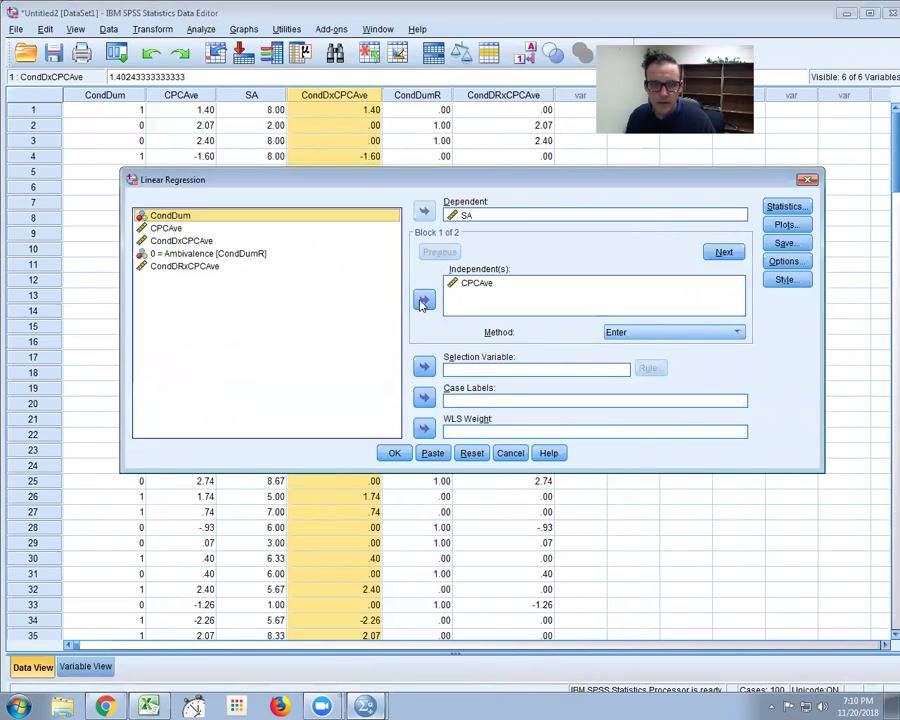
- Show variable names in the regression's variable list and add CondDumR to the first block's predictors
right_click(180, 257)
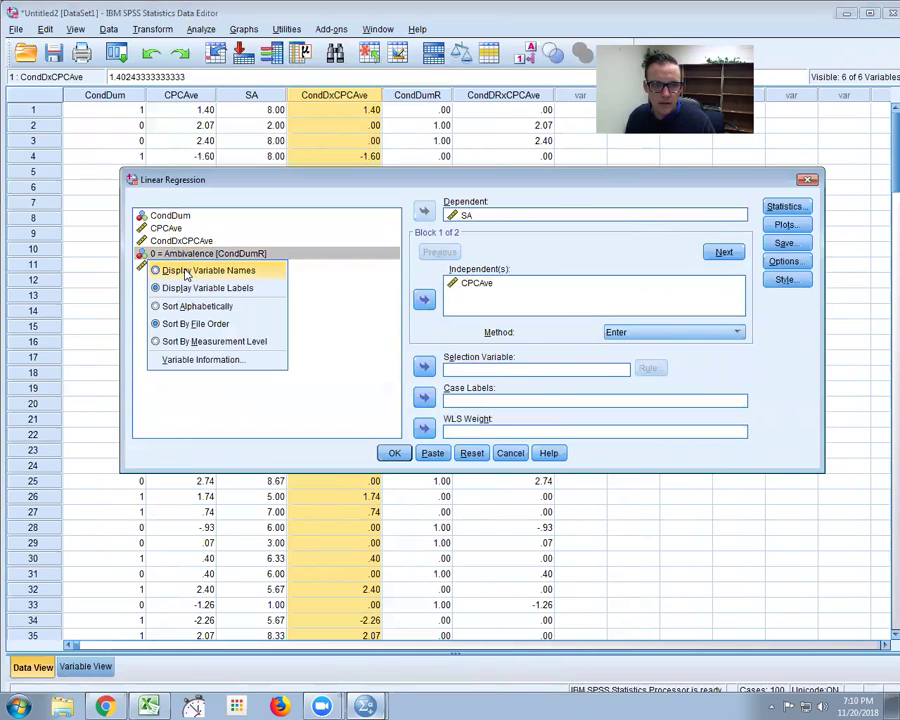
click(185, 271)
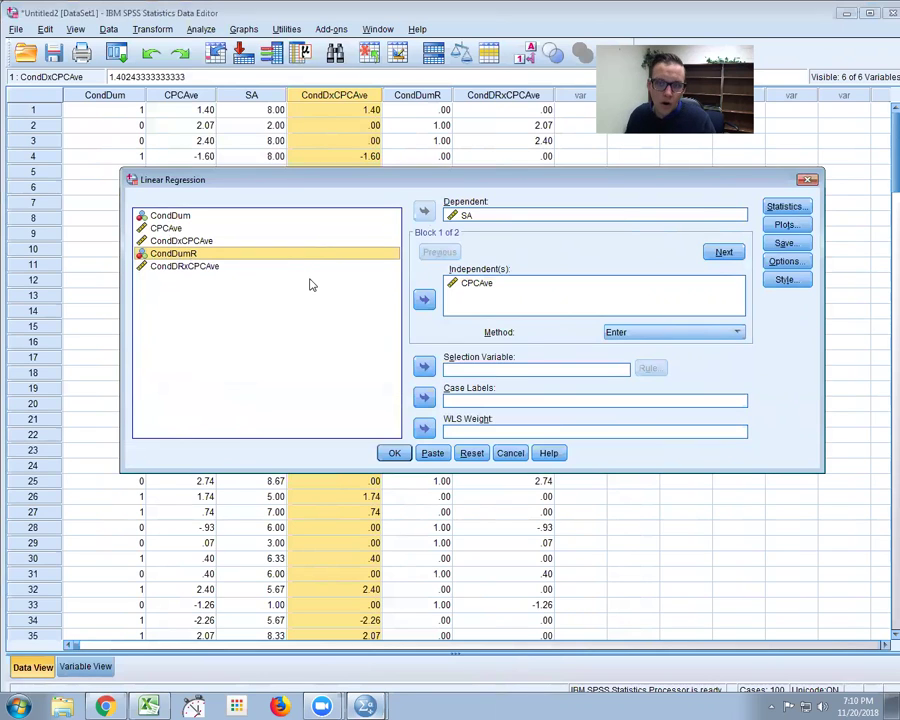
click(170, 218)
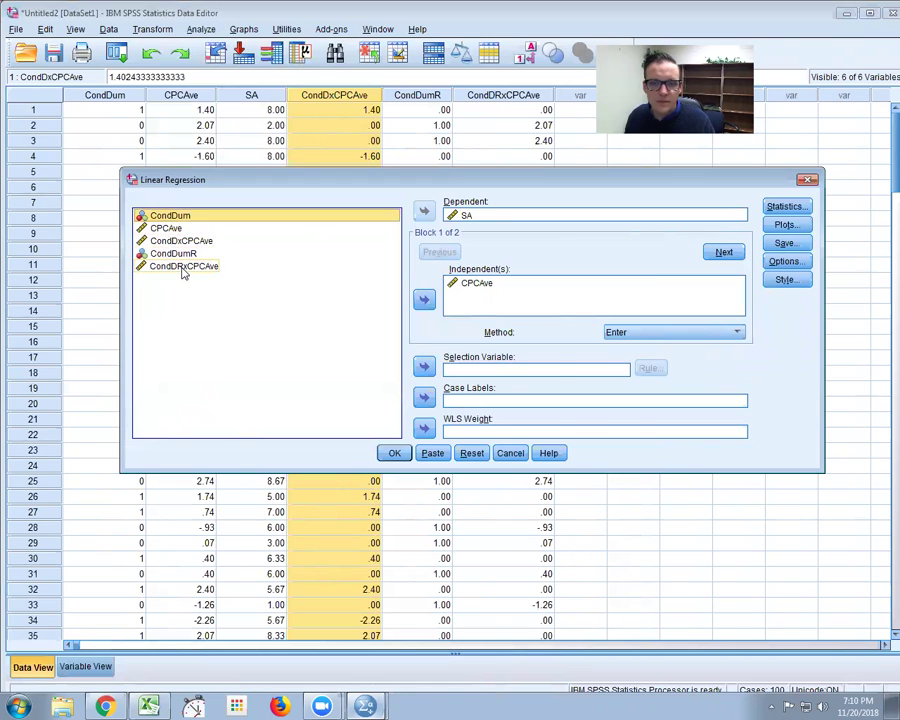
click(178, 253)
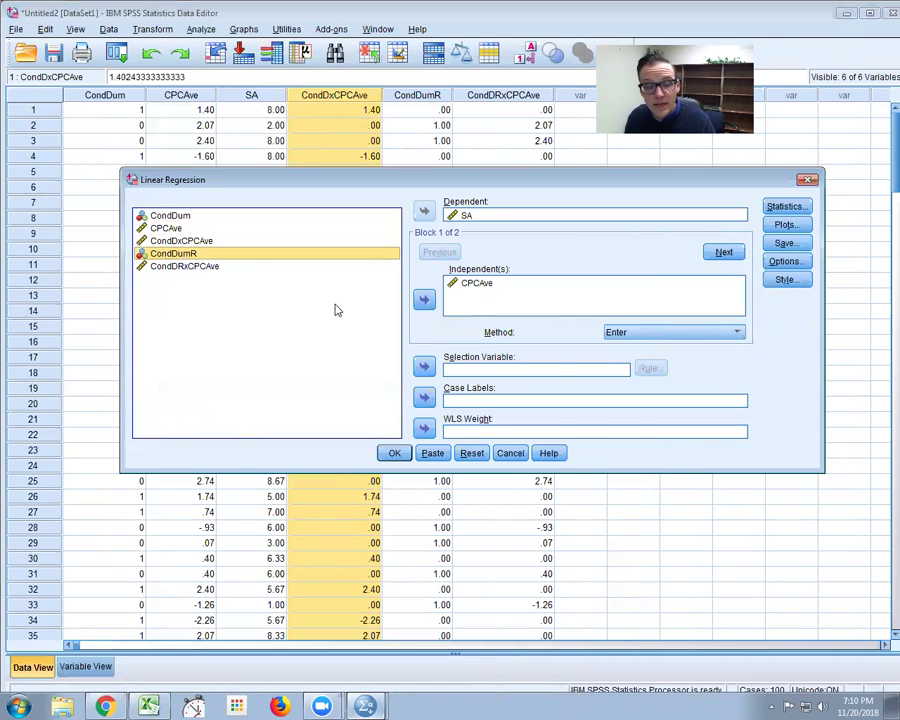
click(424, 299)
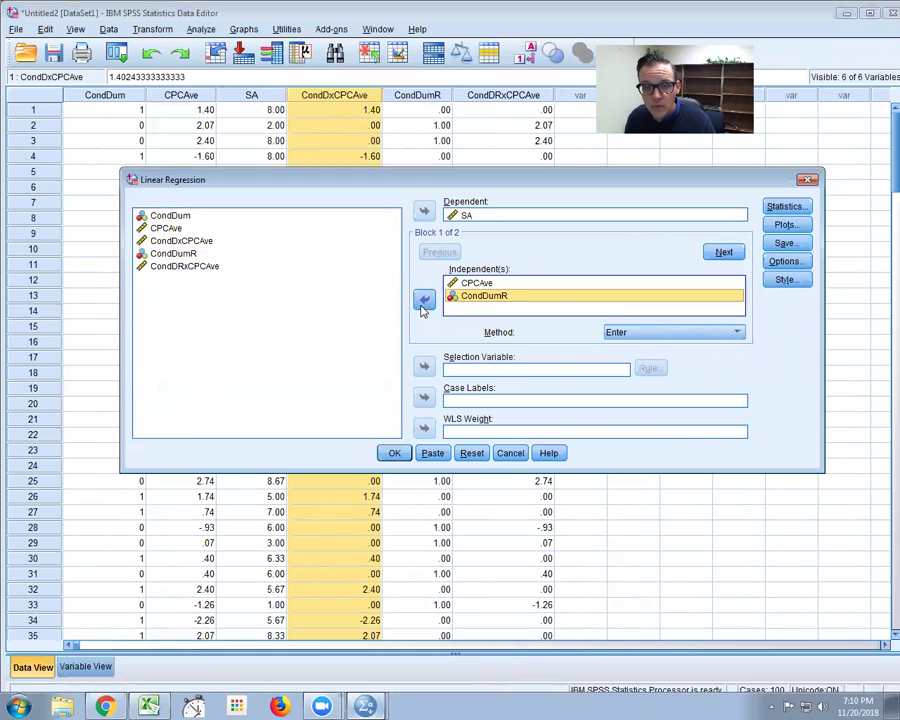
- Replace CondDxCPCAve with CondDRxCPCAve as the predictor in the second regression block
click(723, 252)
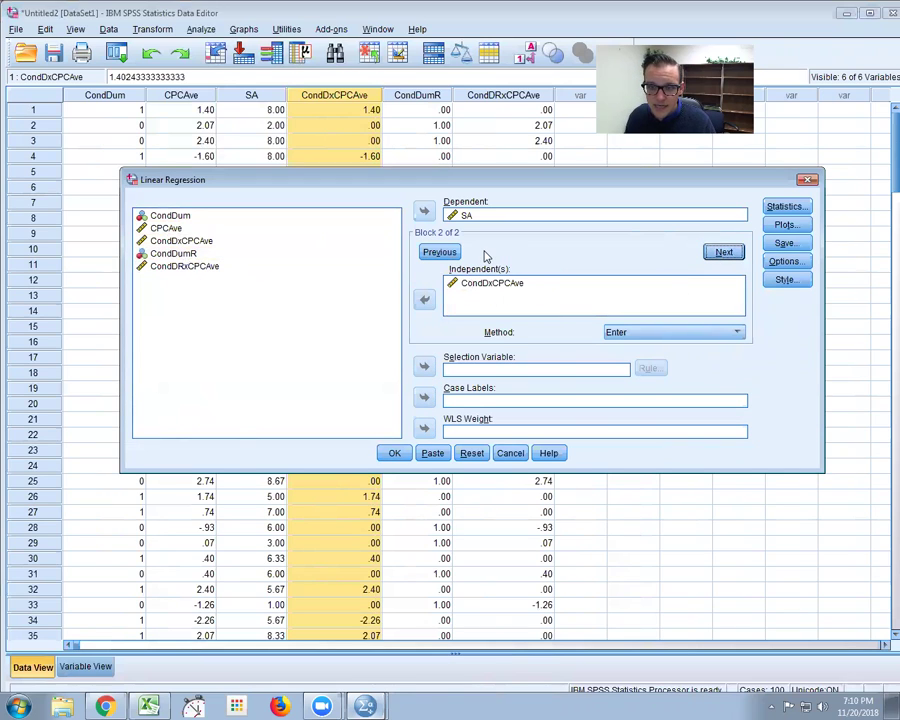
click(455, 286)
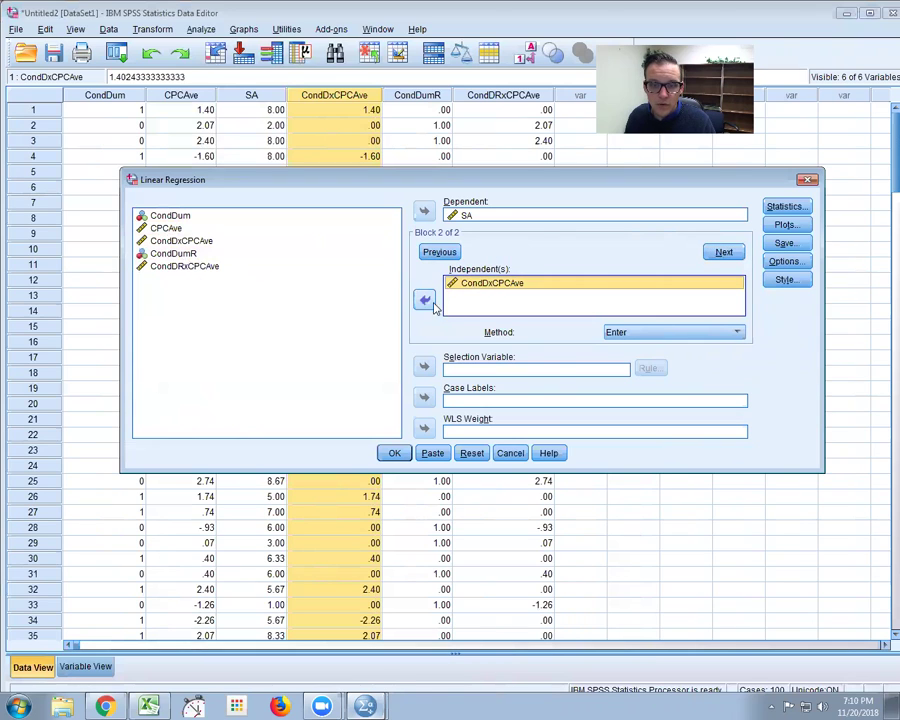
click(424, 299)
click(208, 266)
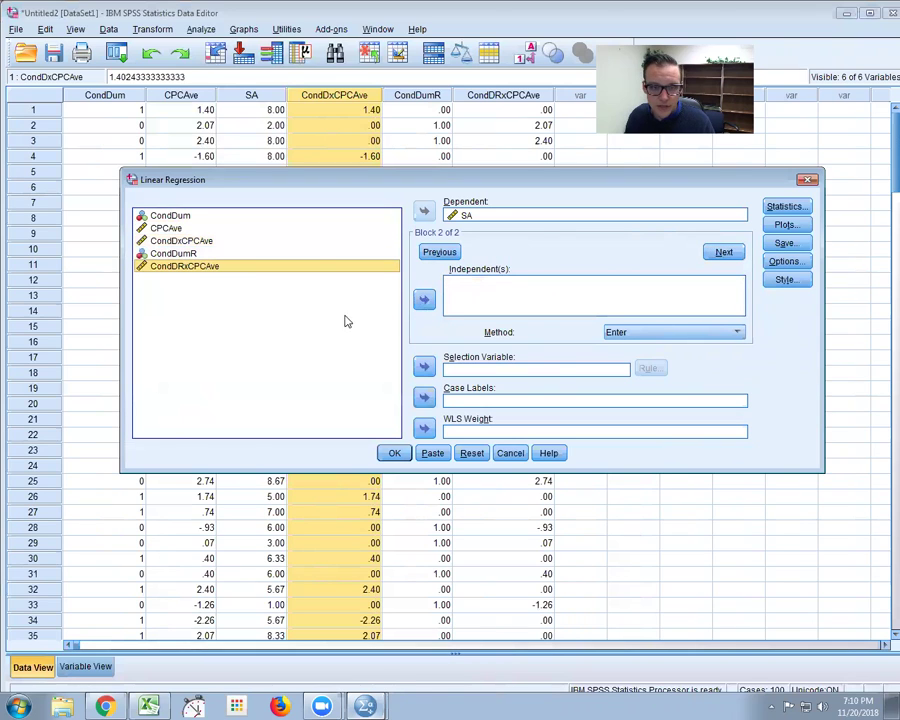
click(424, 303)
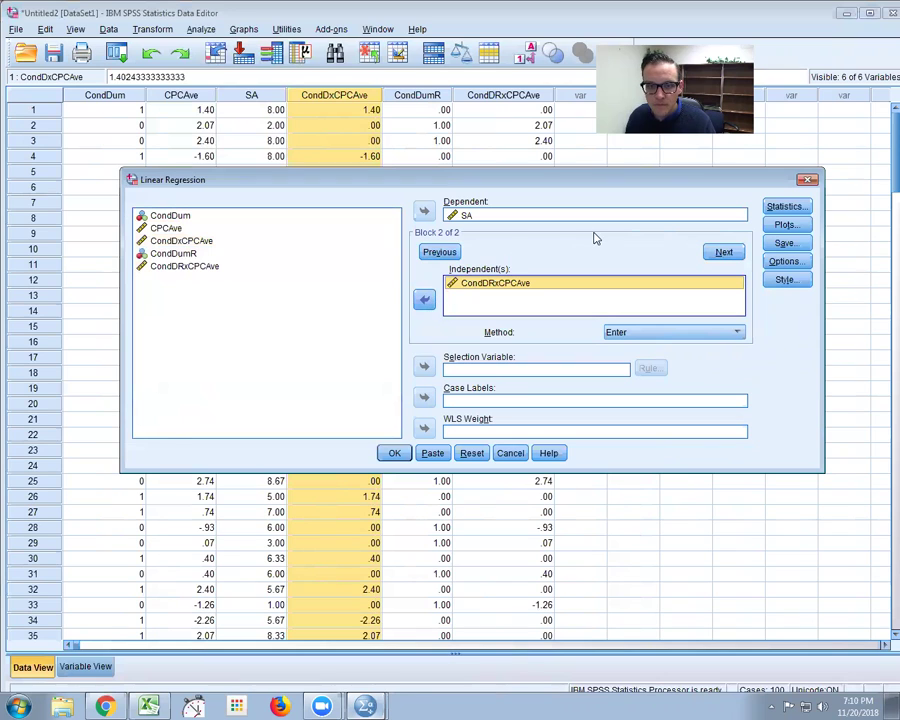
- Make sure R squared change is included in the regression statistics, and run the hierarchical regression with the reverse-coded predictors
click(785, 206)
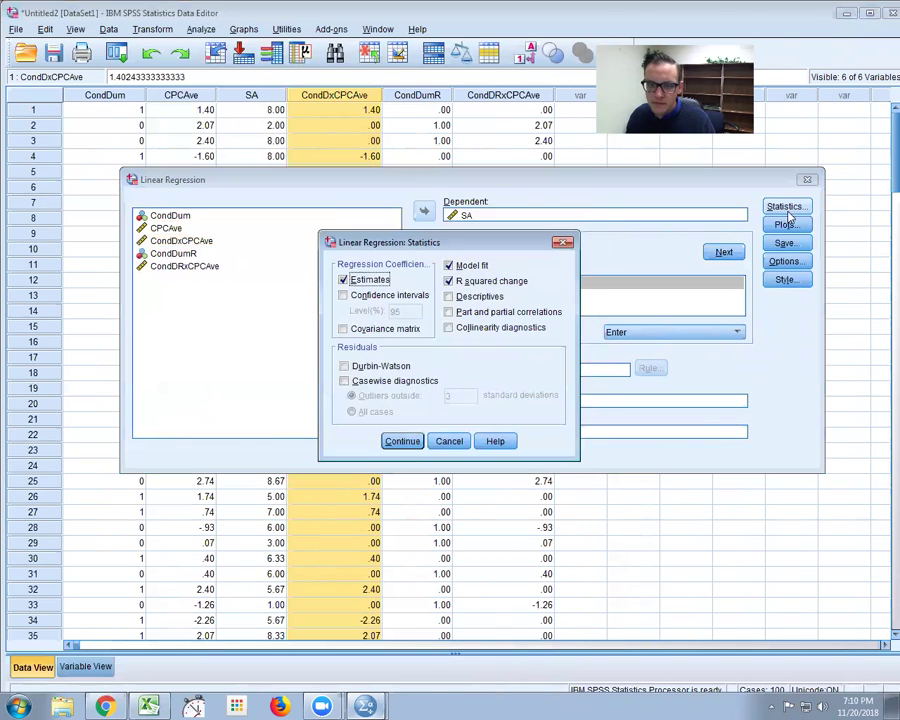
click(468, 284)
click(468, 284)
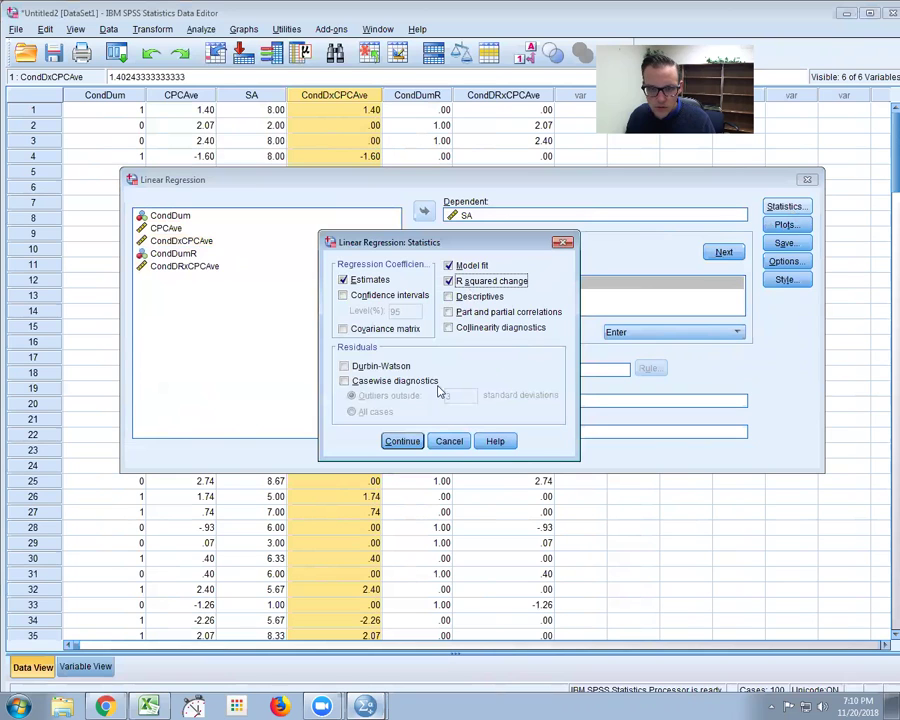
click(403, 441)
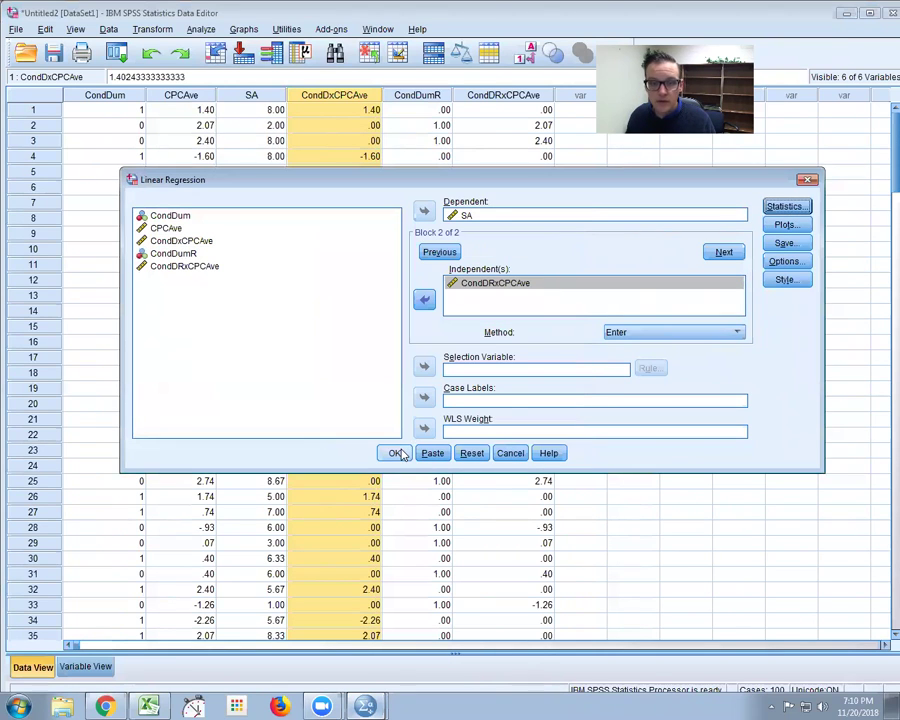
click(395, 452)
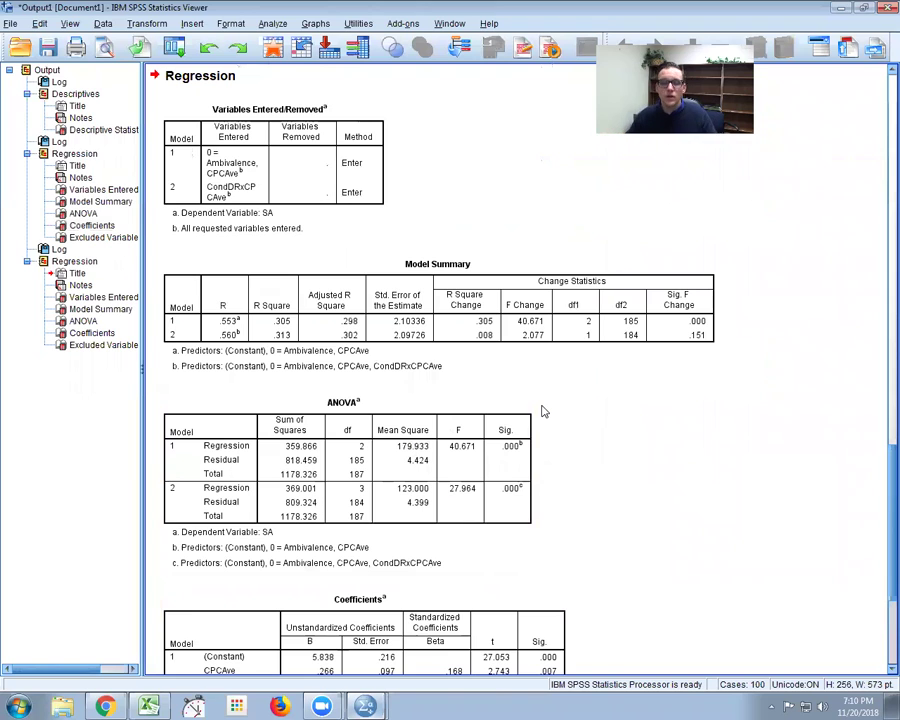
- Open the newest regression's Coefficients table for editing and highlight the CPCAve row of Model 2 to examine its simple slope
click(708, 338)
scroll(798, 473, down, 5)
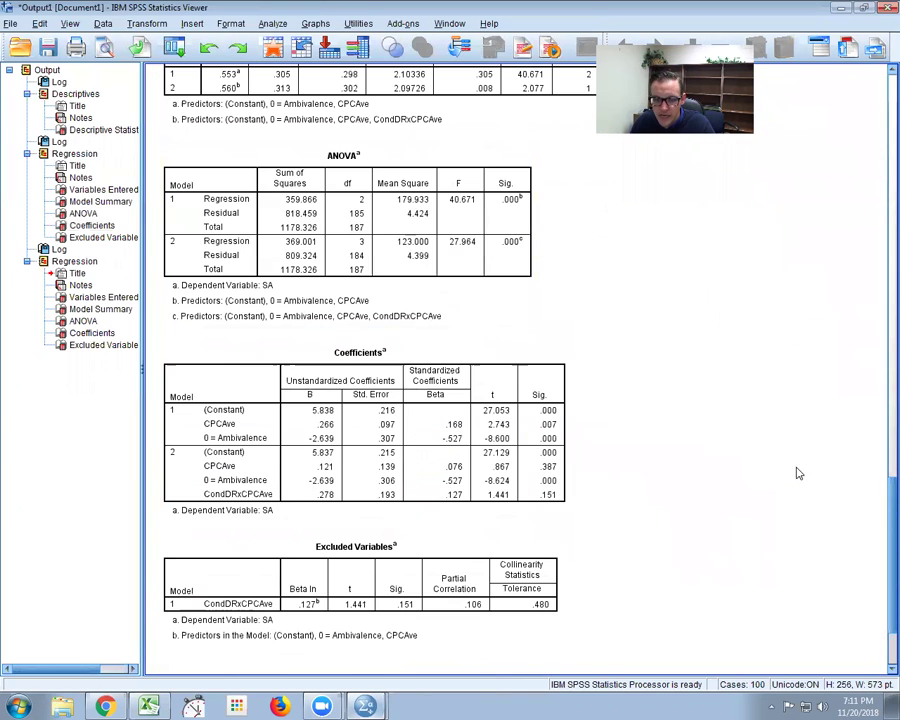
click(502, 455)
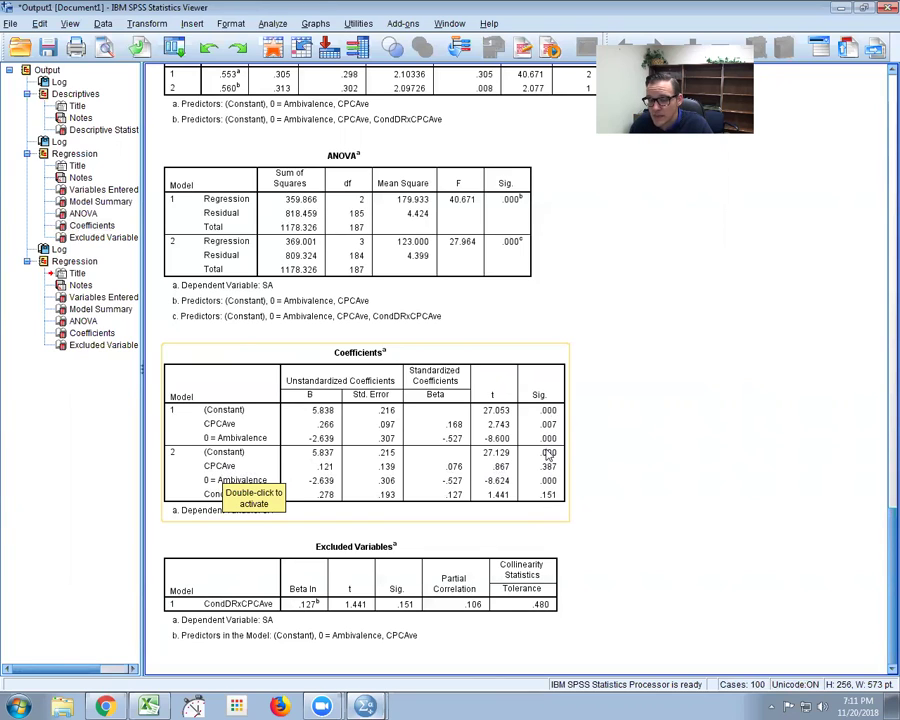
click(203, 468)
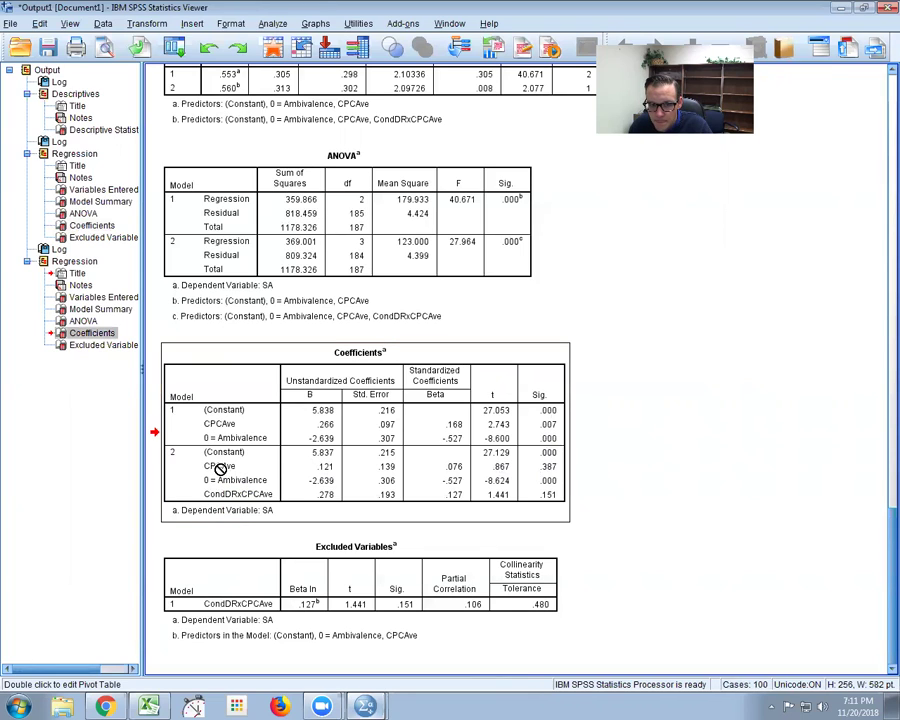
double_click(254, 468)
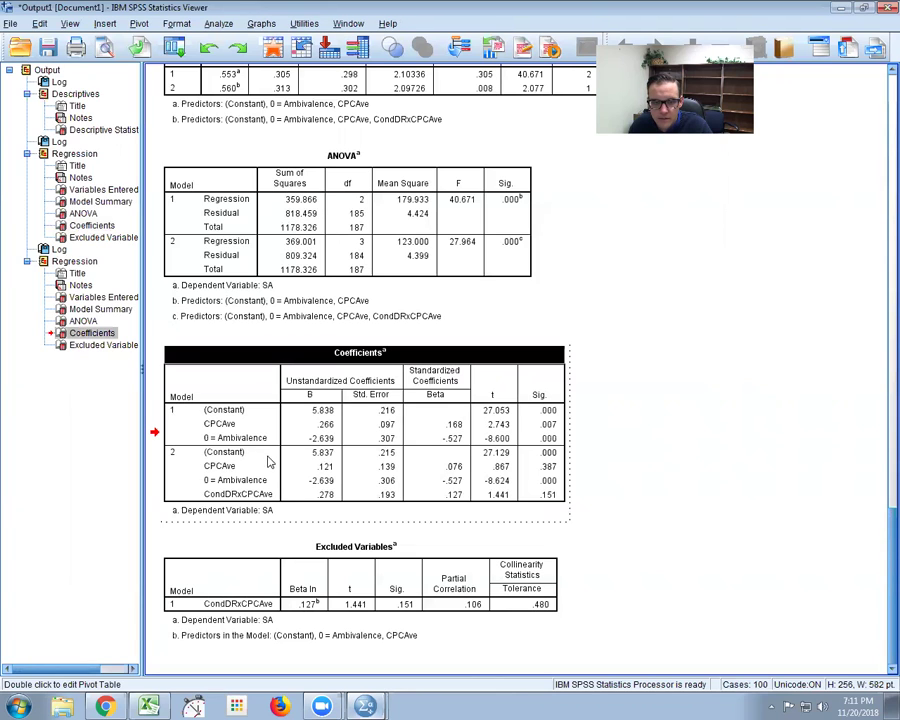
drag(224, 456, 649, 464)
click(212, 467)
drag(548, 468, 240, 467)
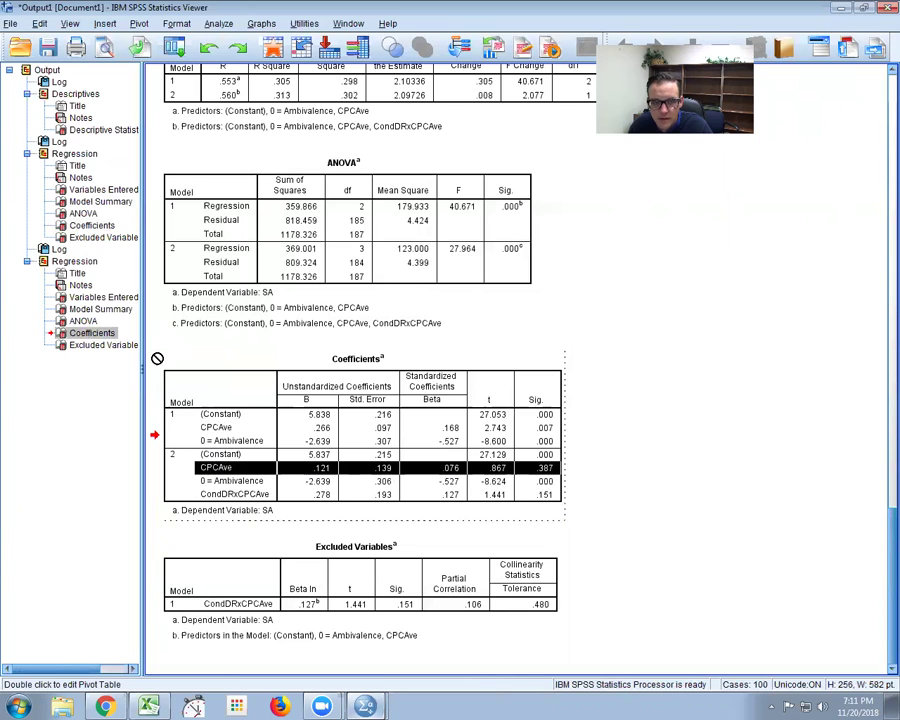
- Compare against the first regression's coefficients, and return to the reverse-coded Coefficients table to highlight Model 2's CPCAve values up to Beta
click(62, 226)
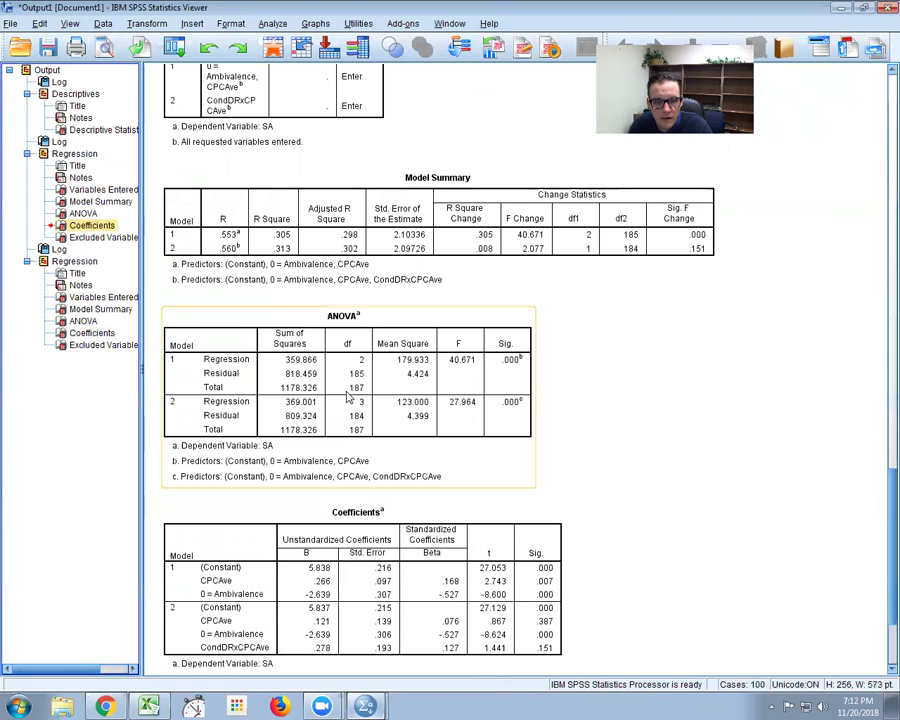
click(83, 321)
scroll(588, 474, down, 2)
click(430, 461)
double_click(430, 461)
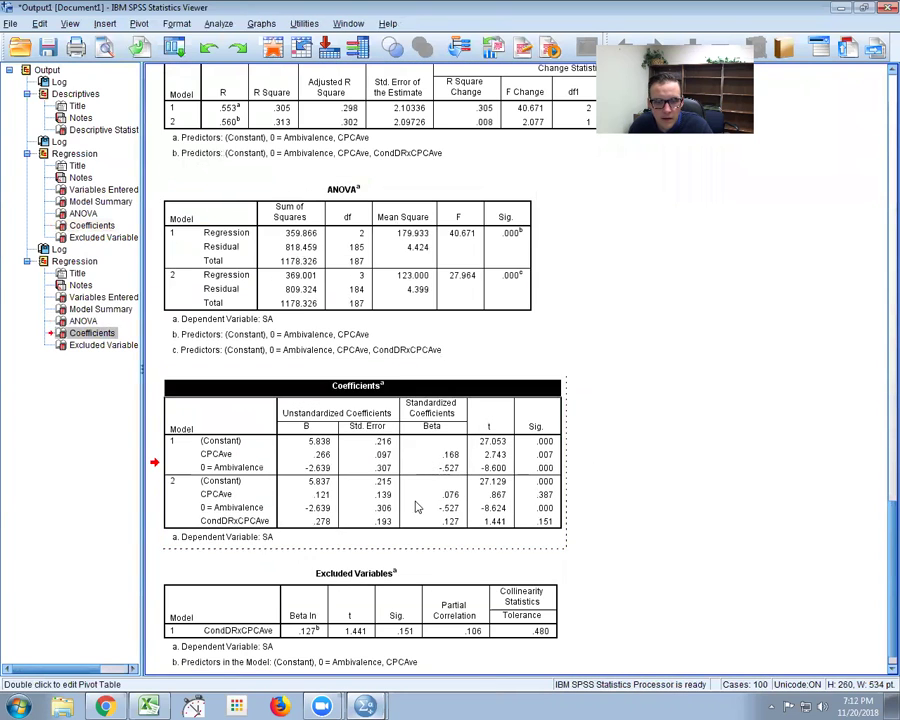
drag(222, 494, 458, 495)
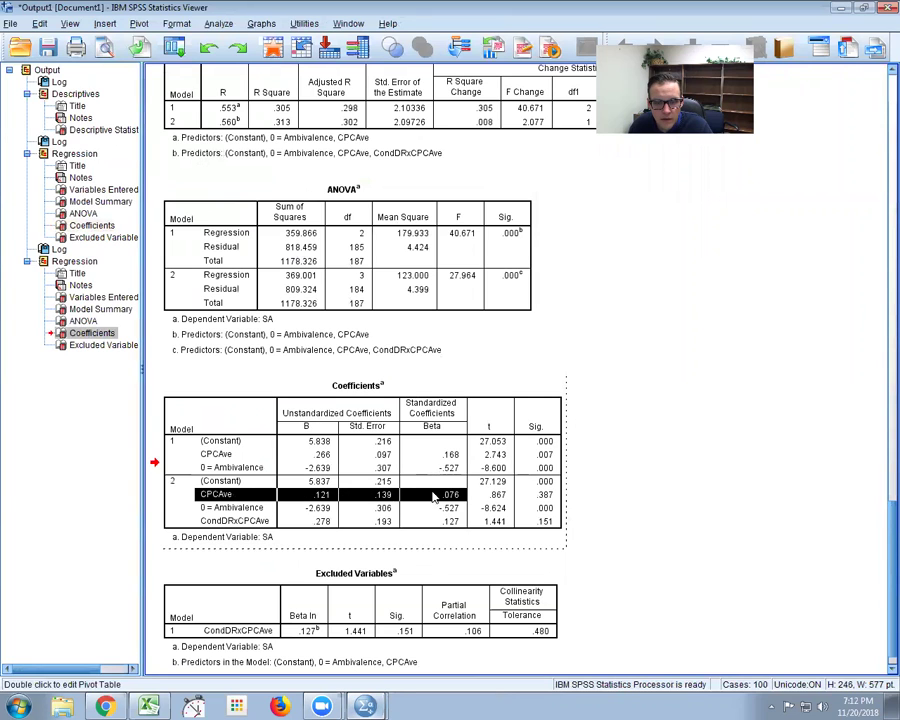
- In the first regression's Coefficients table, examine the CPCAve slope and the CondDum predictor in Model 2
click(82, 226)
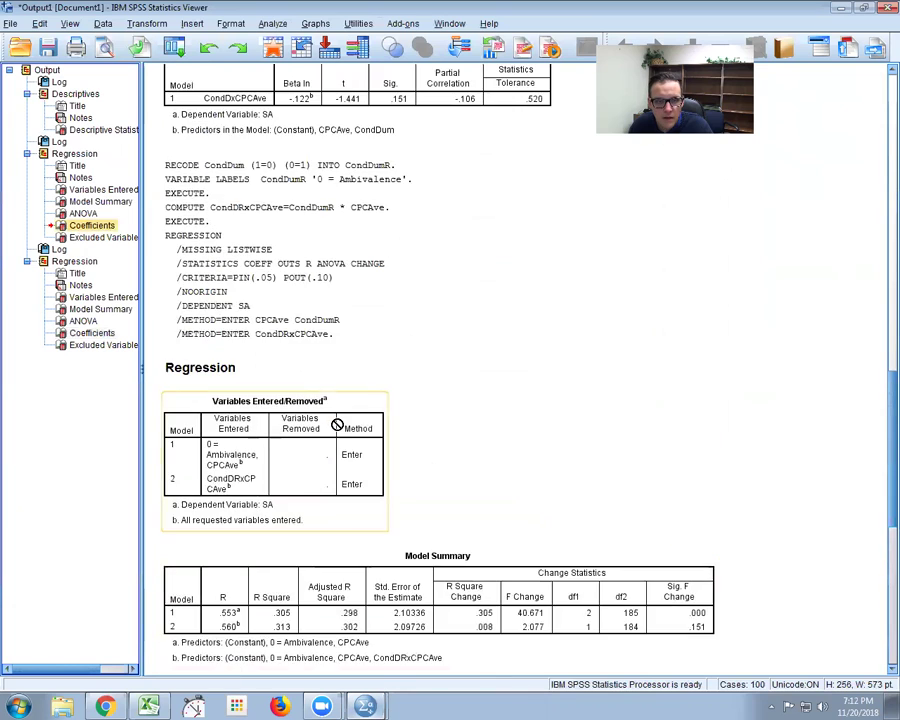
double_click(320, 420)
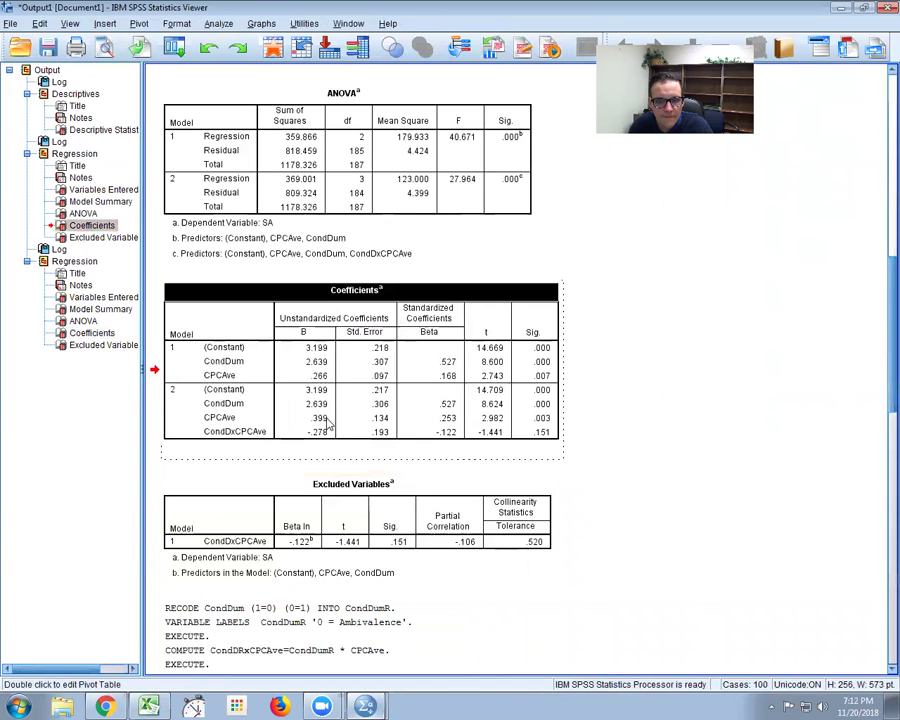
click(238, 418)
drag(240, 425, 652, 434)
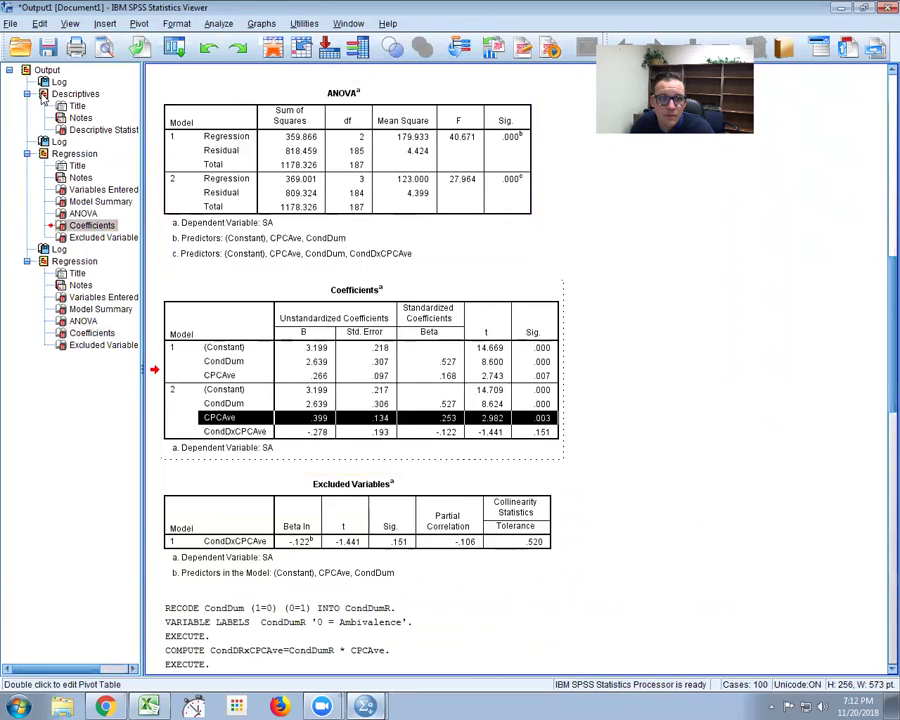
click(229, 405)
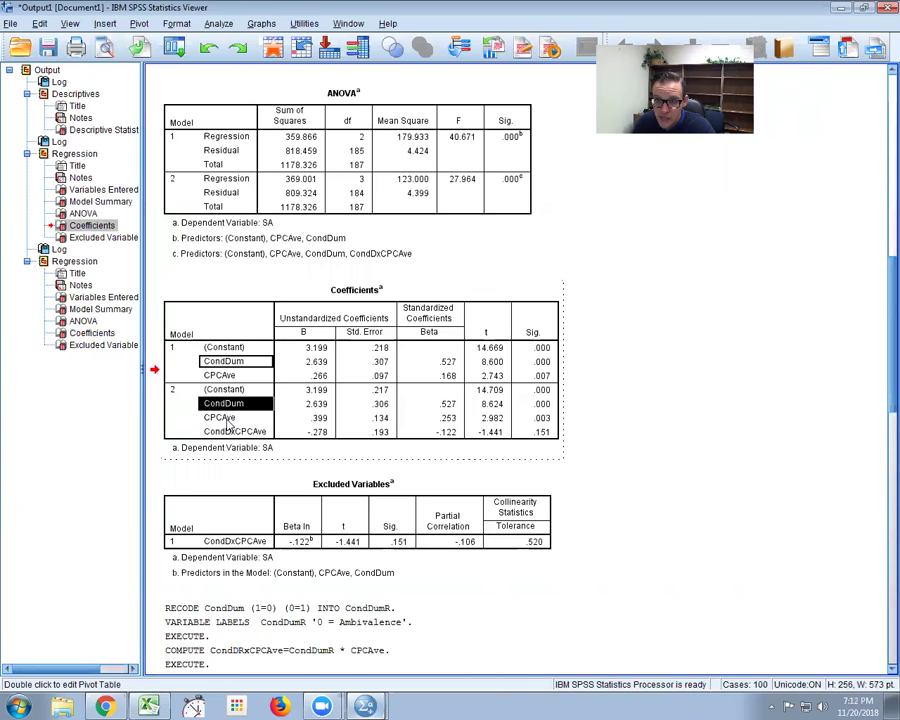
click(222, 418)
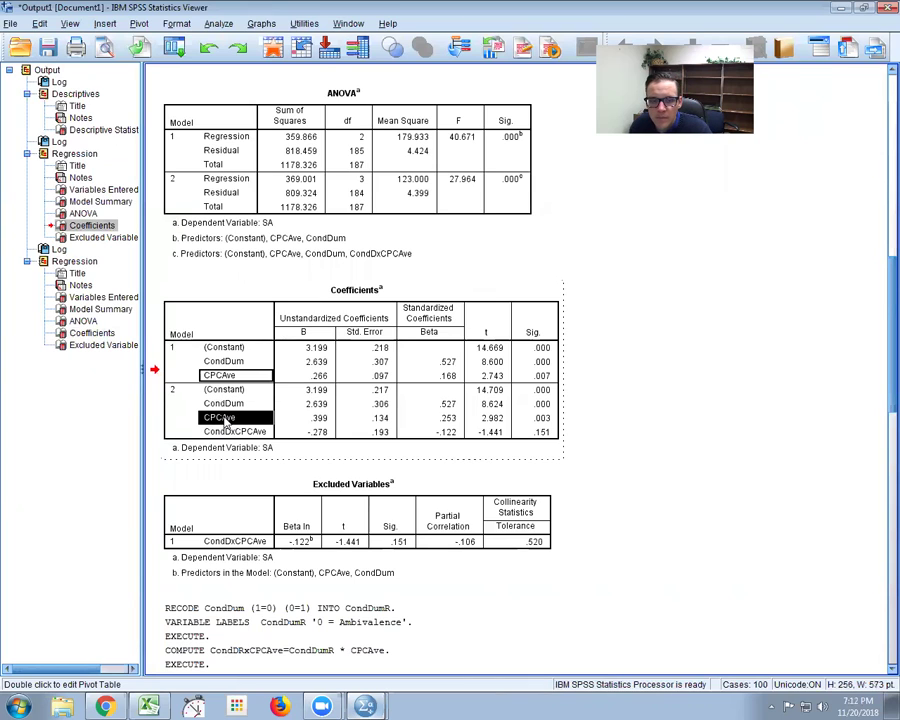